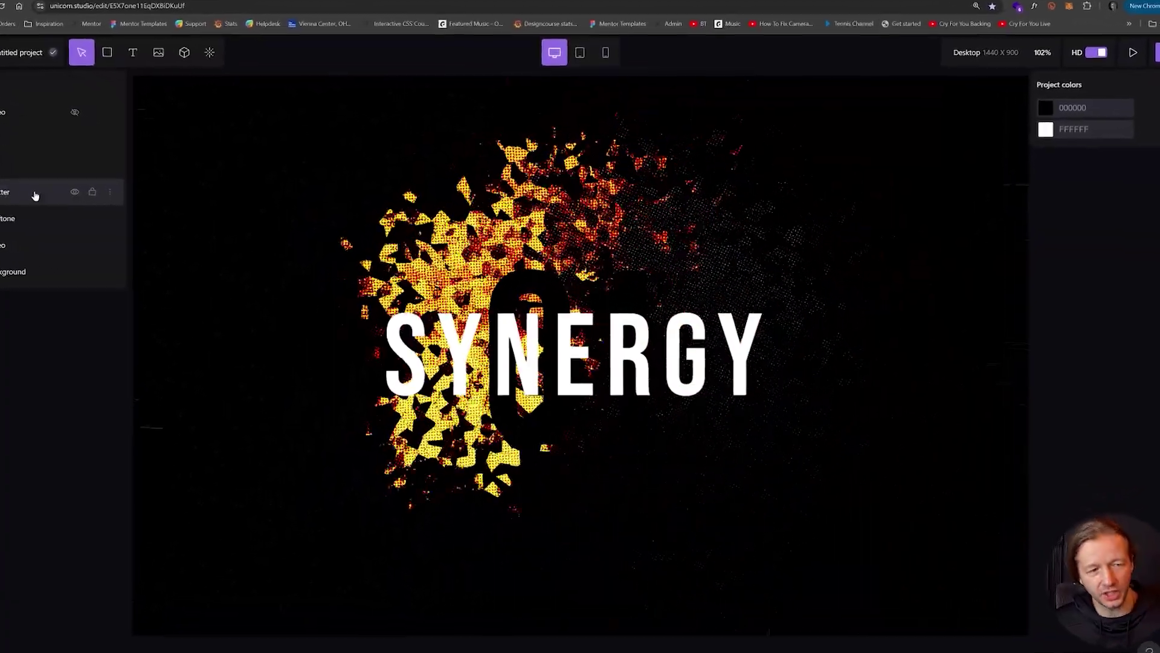
Step: Select the Shatter layer on the SYNERGY demo and pull its radius inward
click(35, 194)
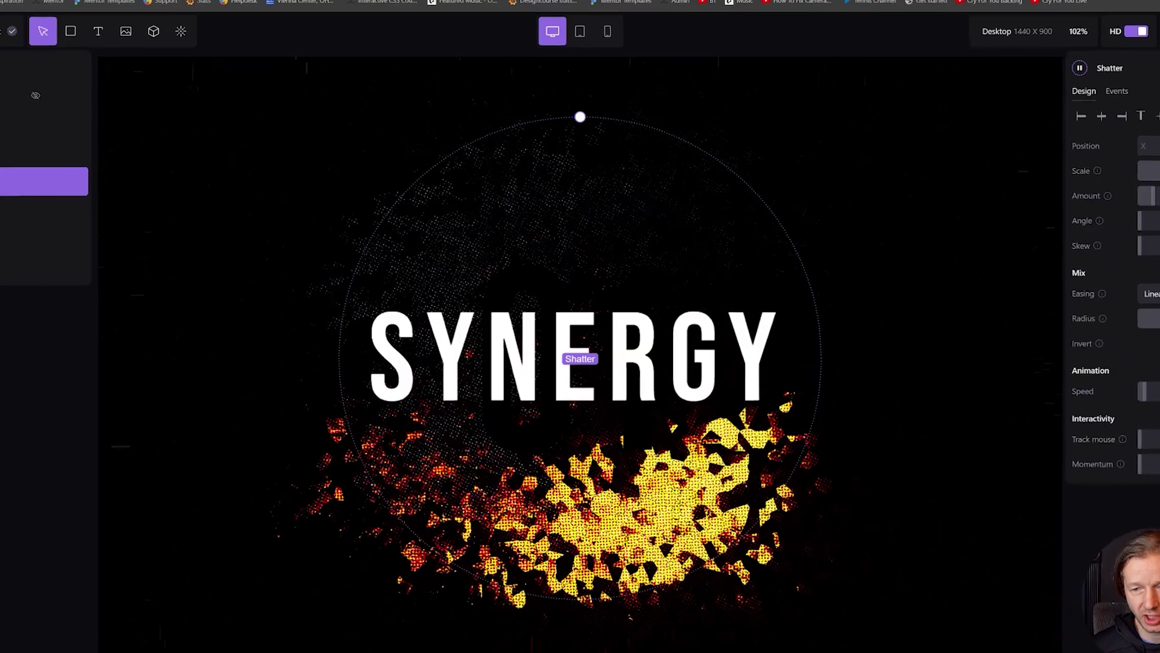
drag(580, 117, 580, 330)
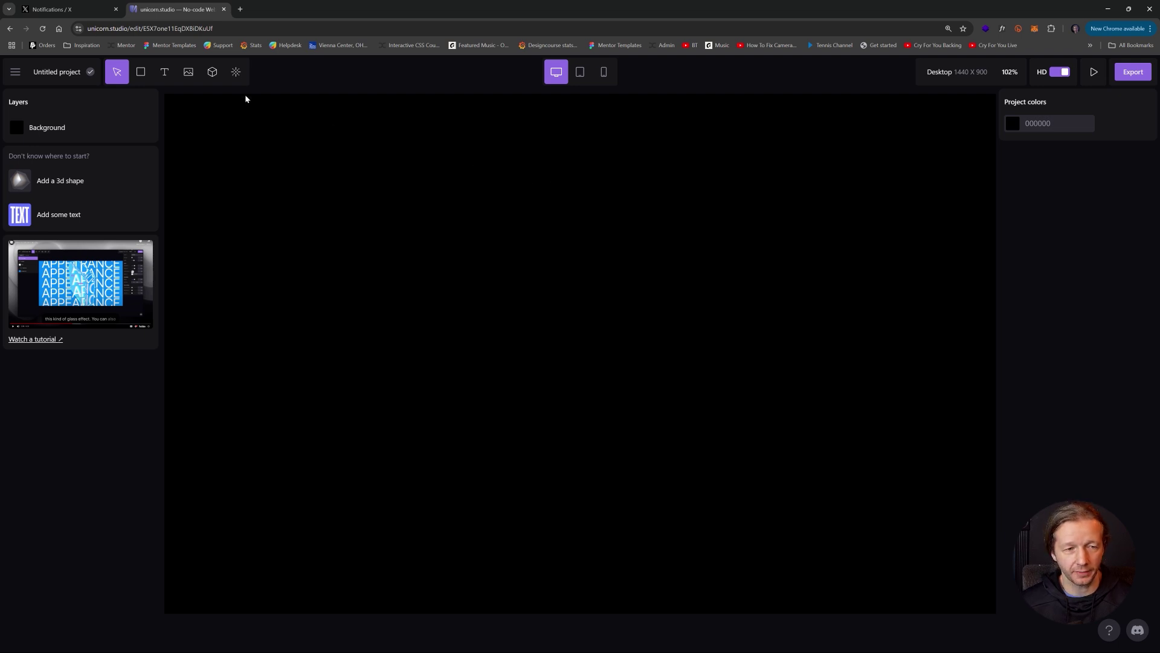
Step: Add a Video layer found by searching 'video' in the effects library
click(237, 74)
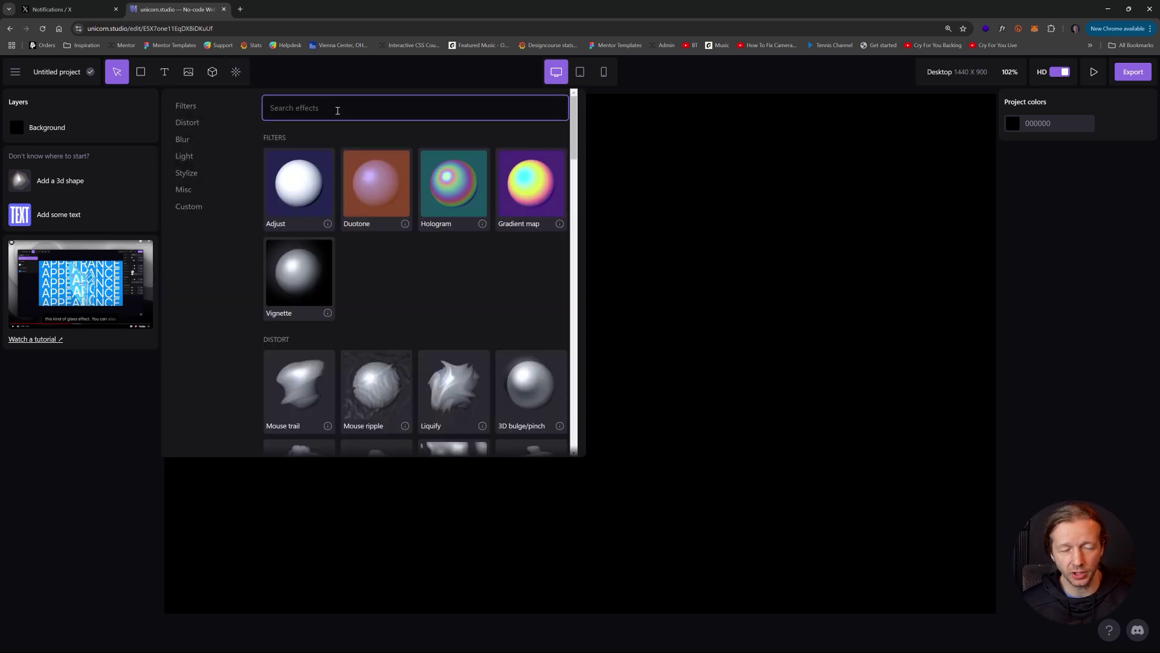
text(video)
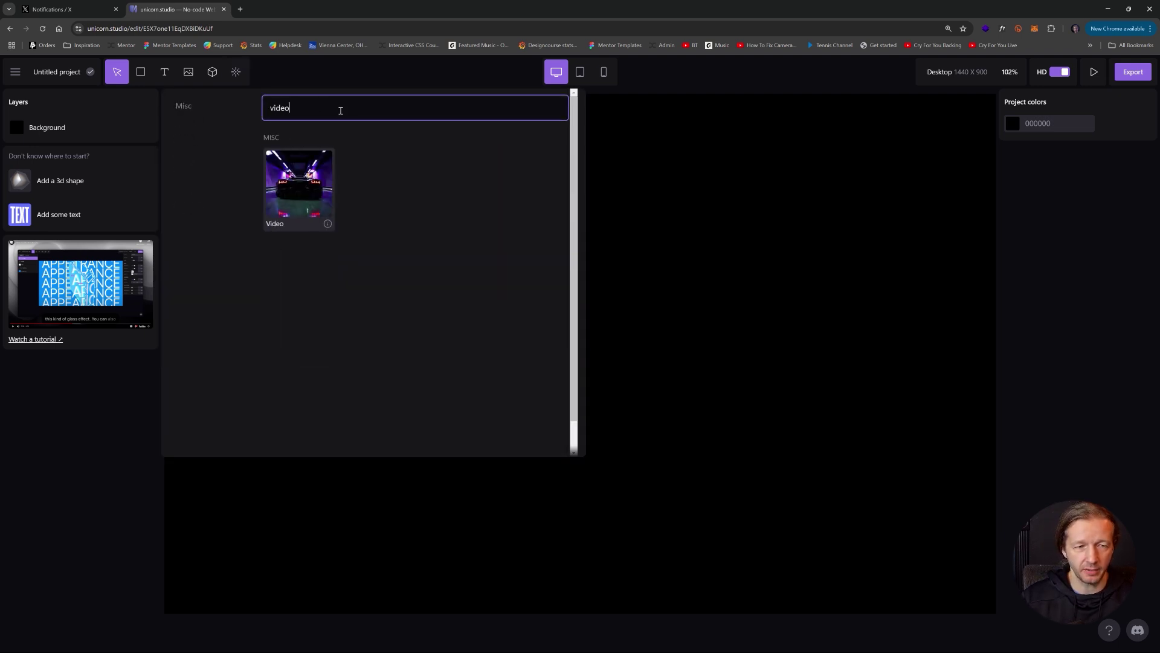
click(304, 174)
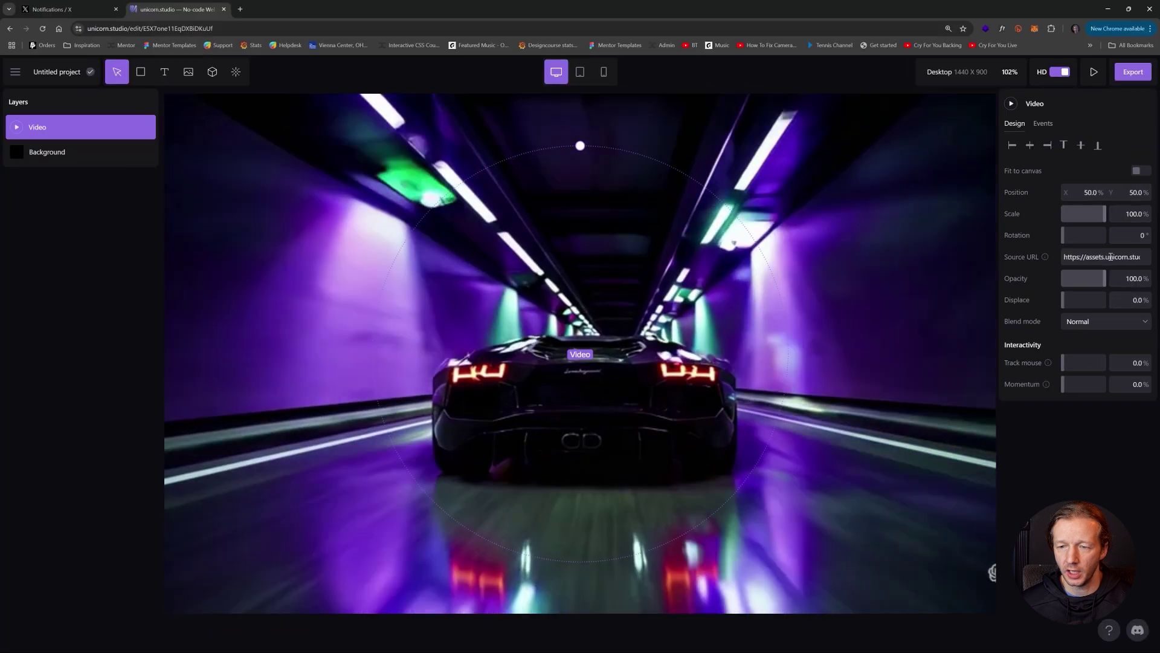
Step: Replace the video's Source URL with the pasted fire-and-smoke clip address
triple_click(1111, 257)
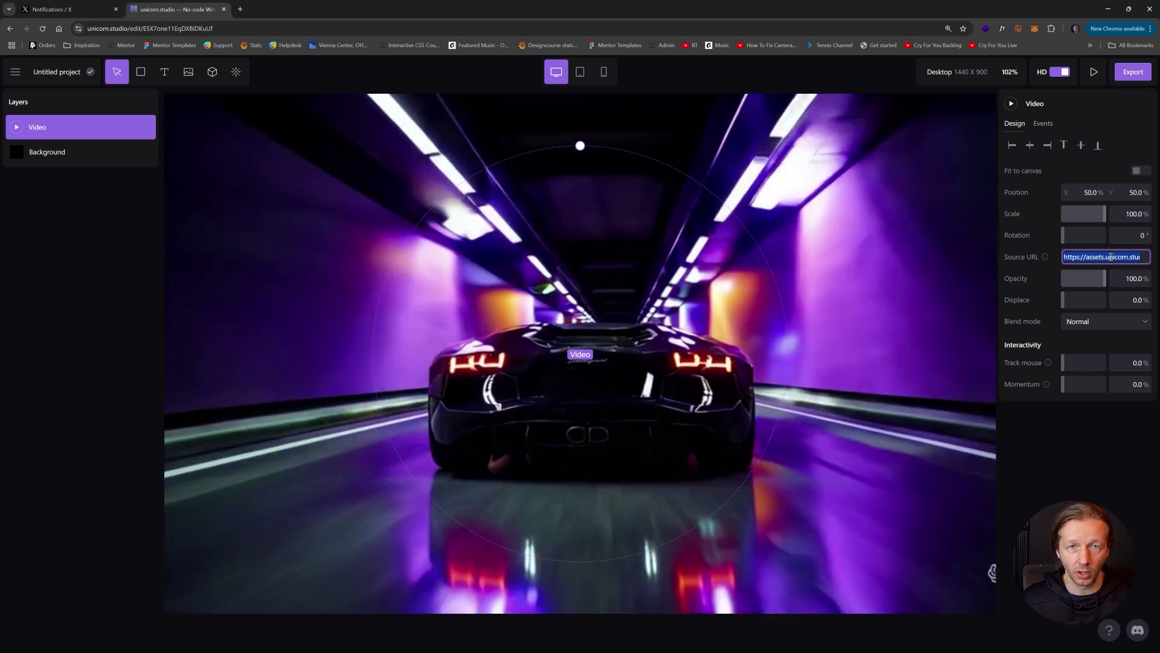
key(ctrl+v)
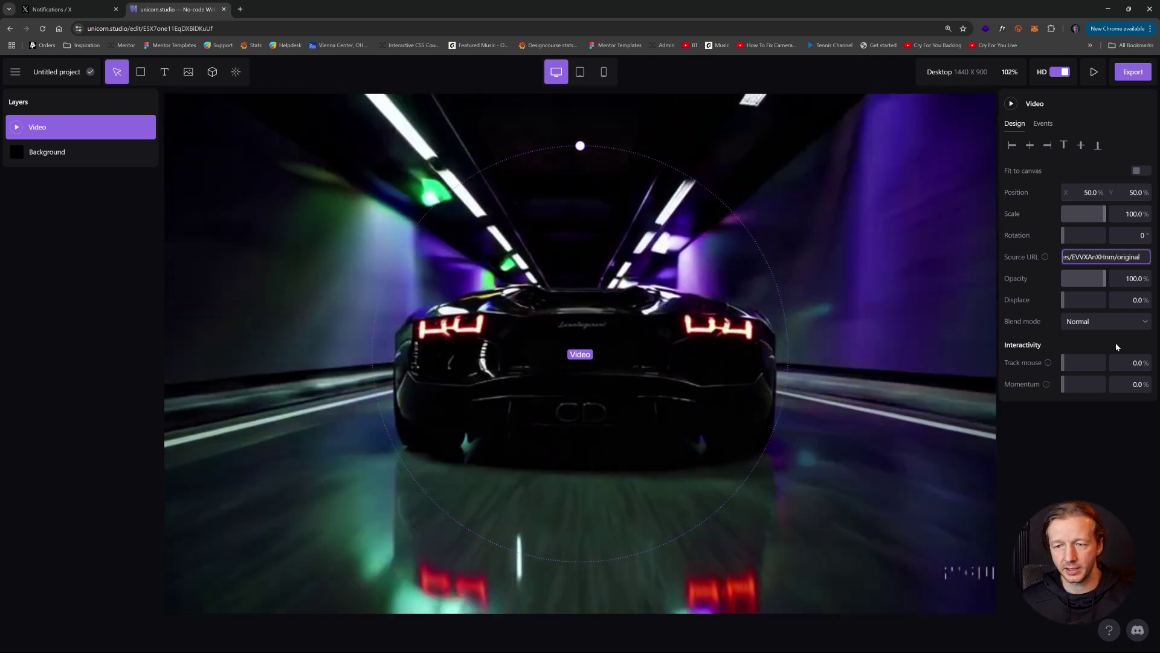
click(1111, 451)
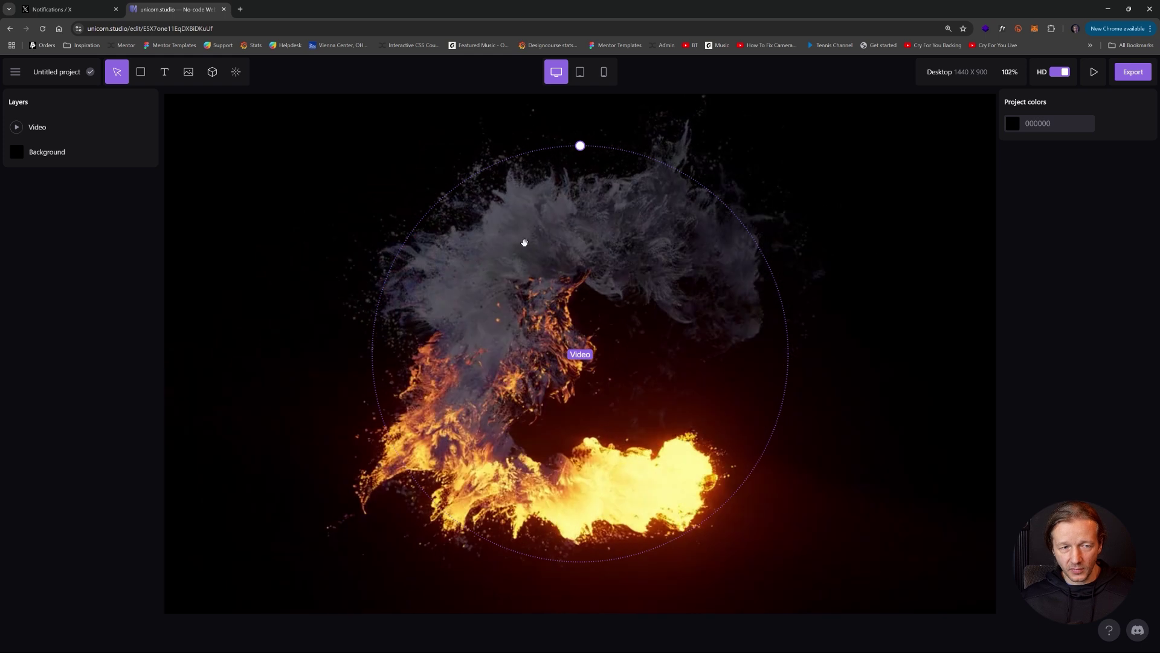
Step: Add the Mouse trail distortion effect from the effects library
click(236, 72)
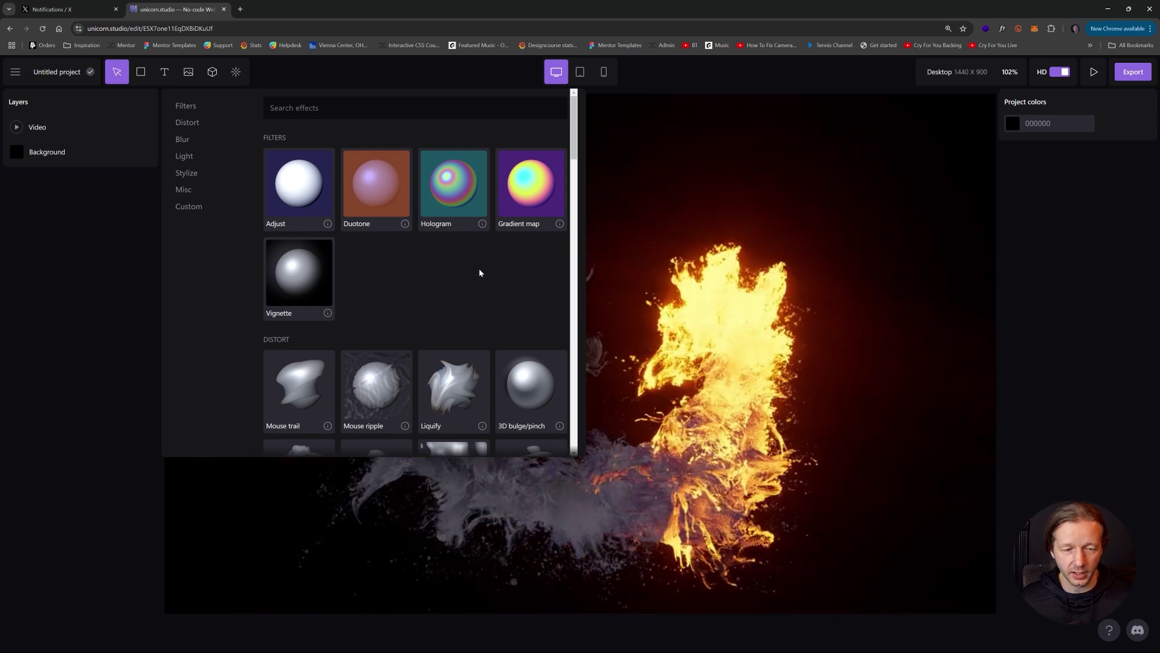
scroll(468, 281, down, 1)
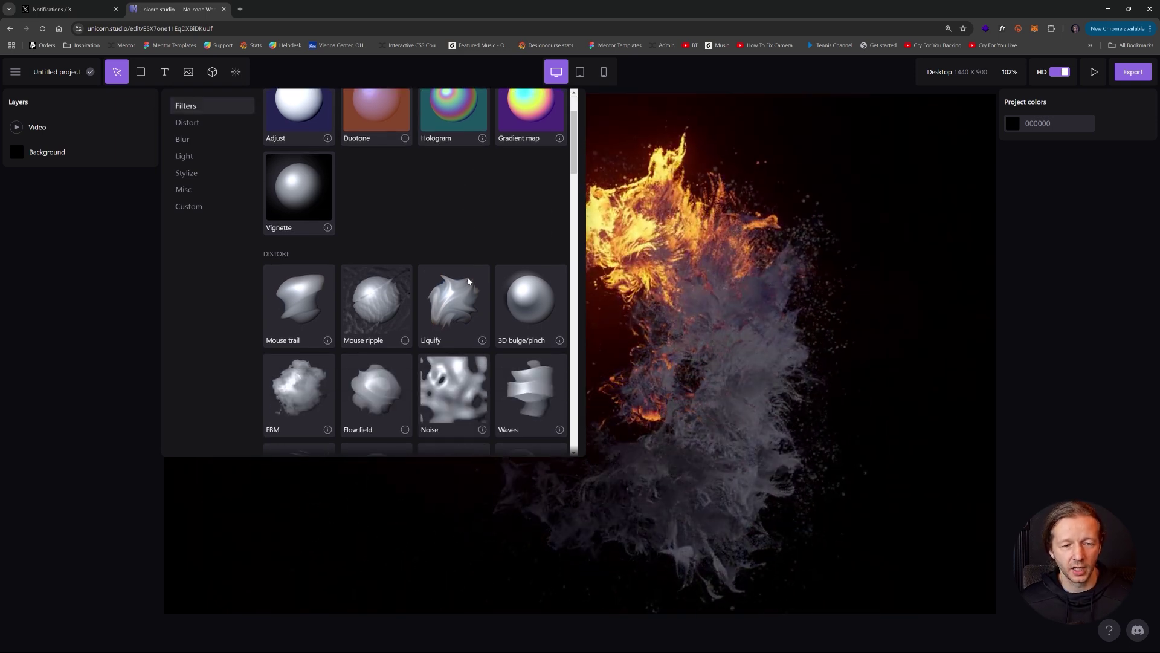
scroll(468, 281, down, 1)
scroll(423, 281, down, 2)
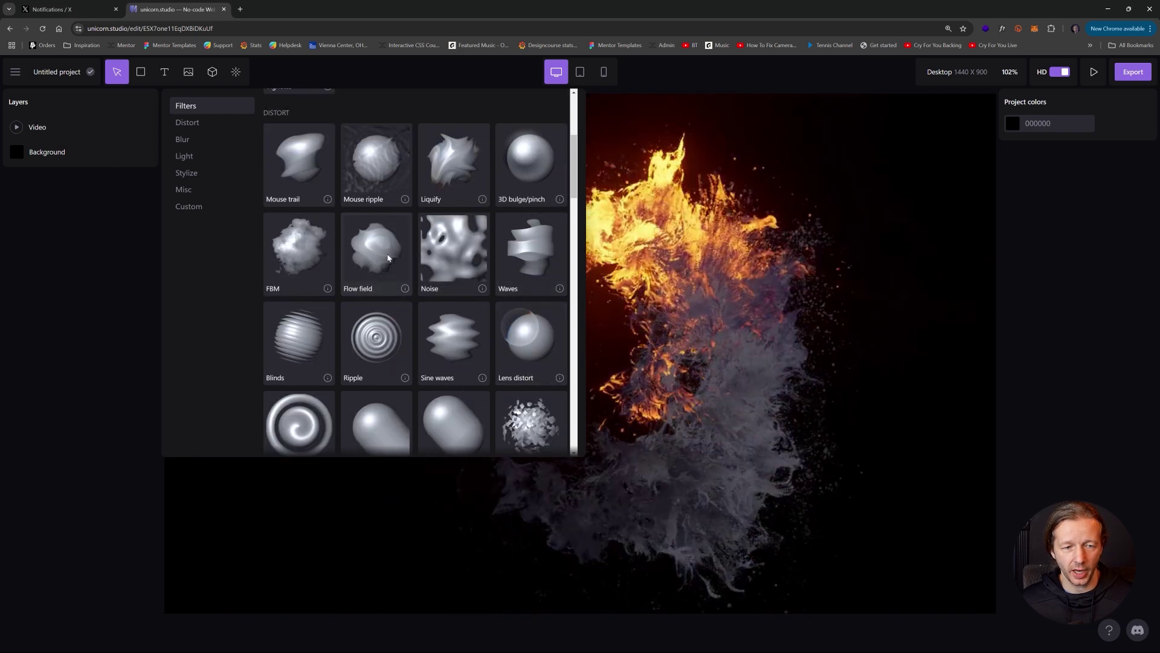
click(389, 258)
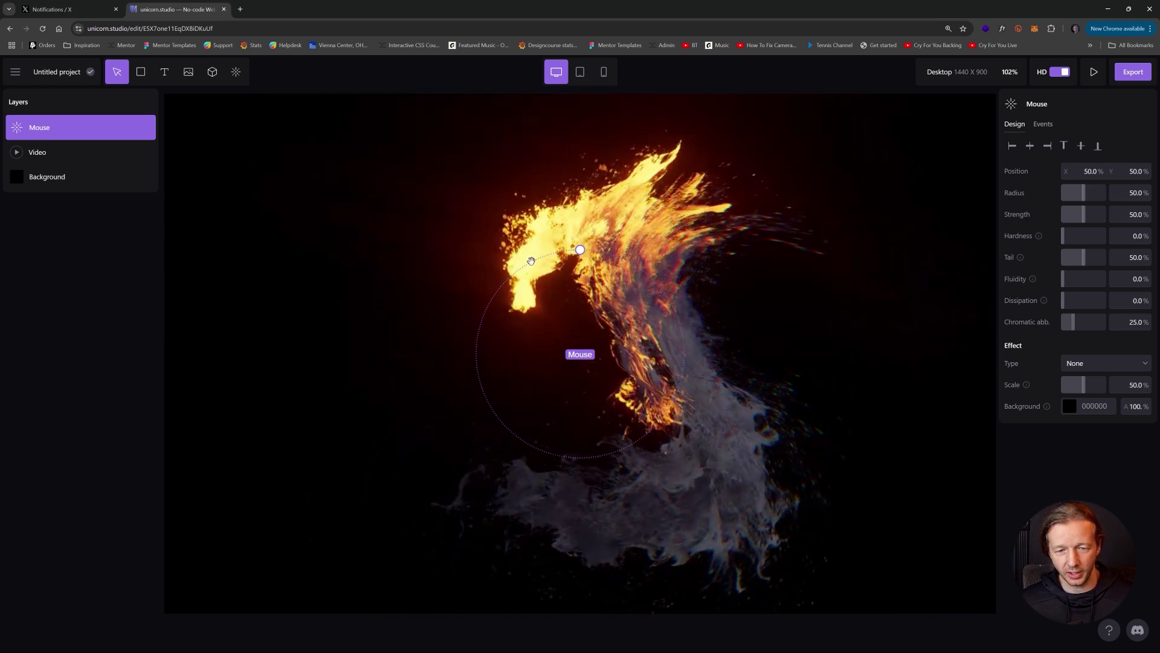
Step: Reduce the Mouse trail radius to 42% and bring up the Mouse layer's options
drag(1093, 193, 1071, 193)
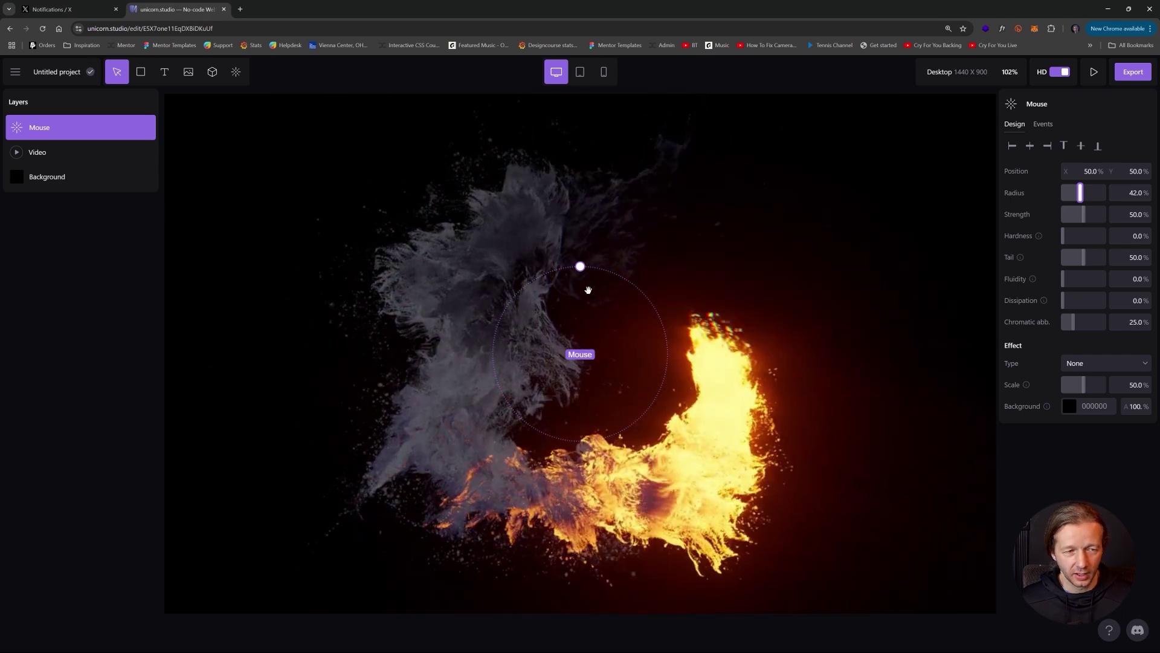
scroll(532, 284, down, 2)
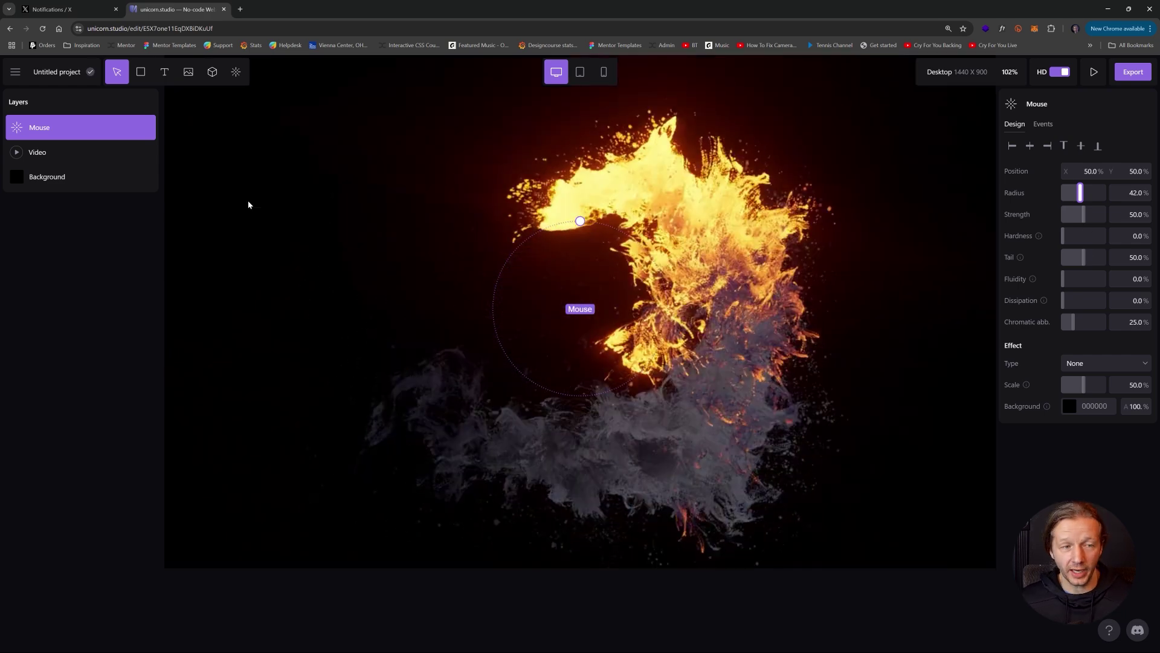
click(145, 126)
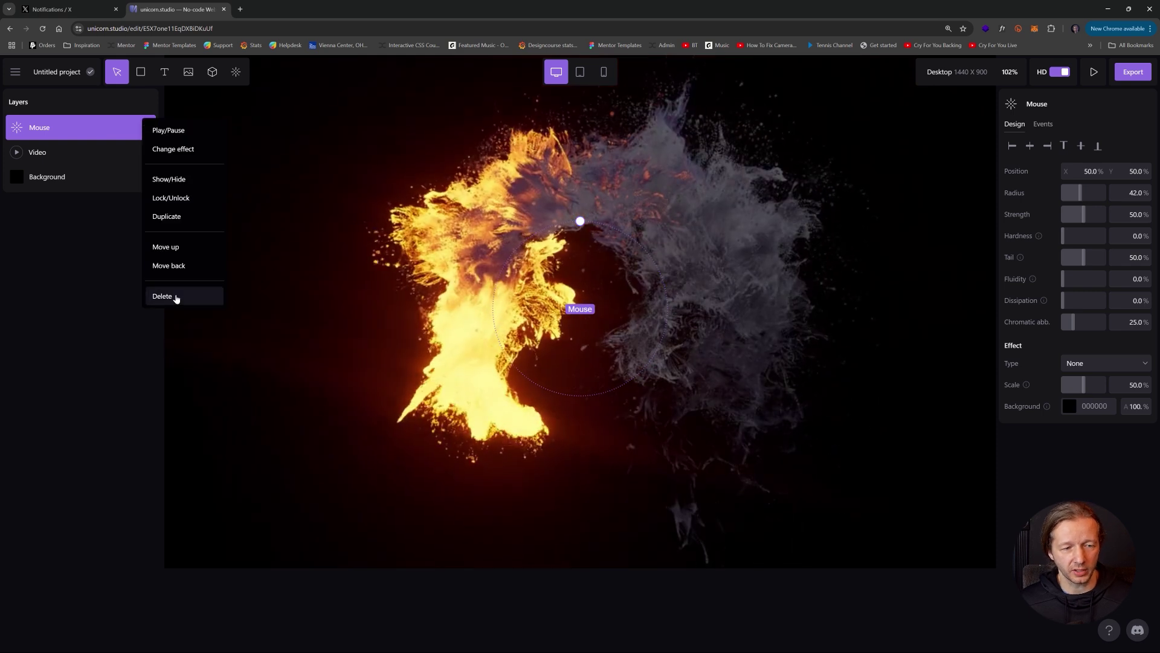
Step: Delete the Mouse layer and add a Noise Blur effect found by searching 'noise'
click(164, 296)
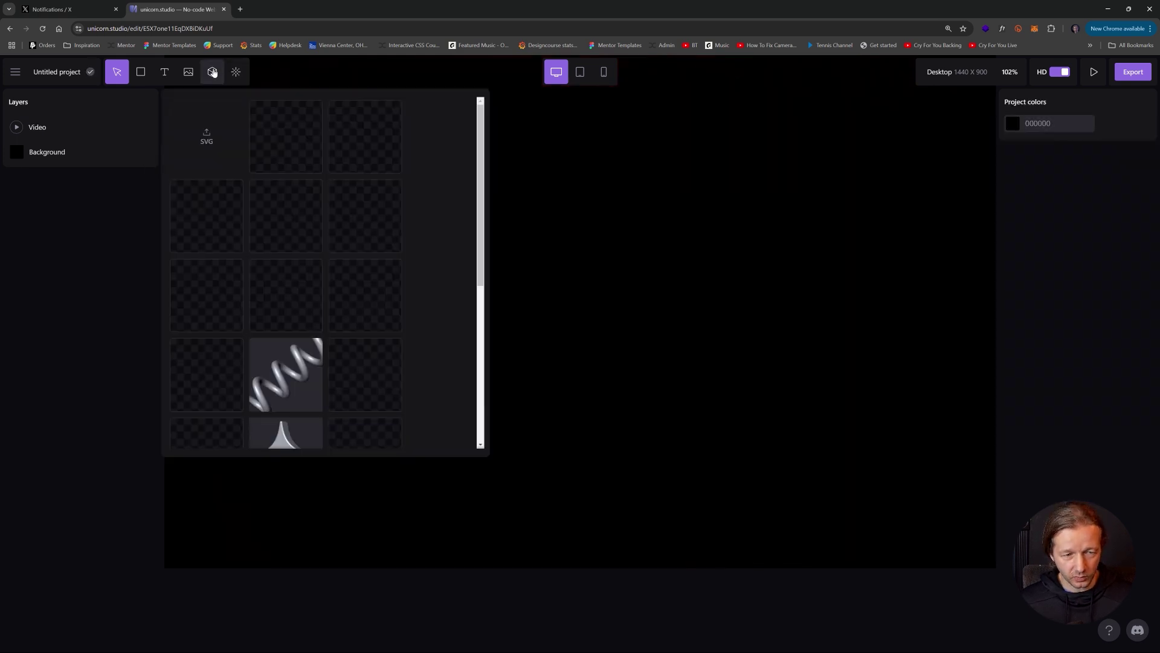
mouse_move(235, 72)
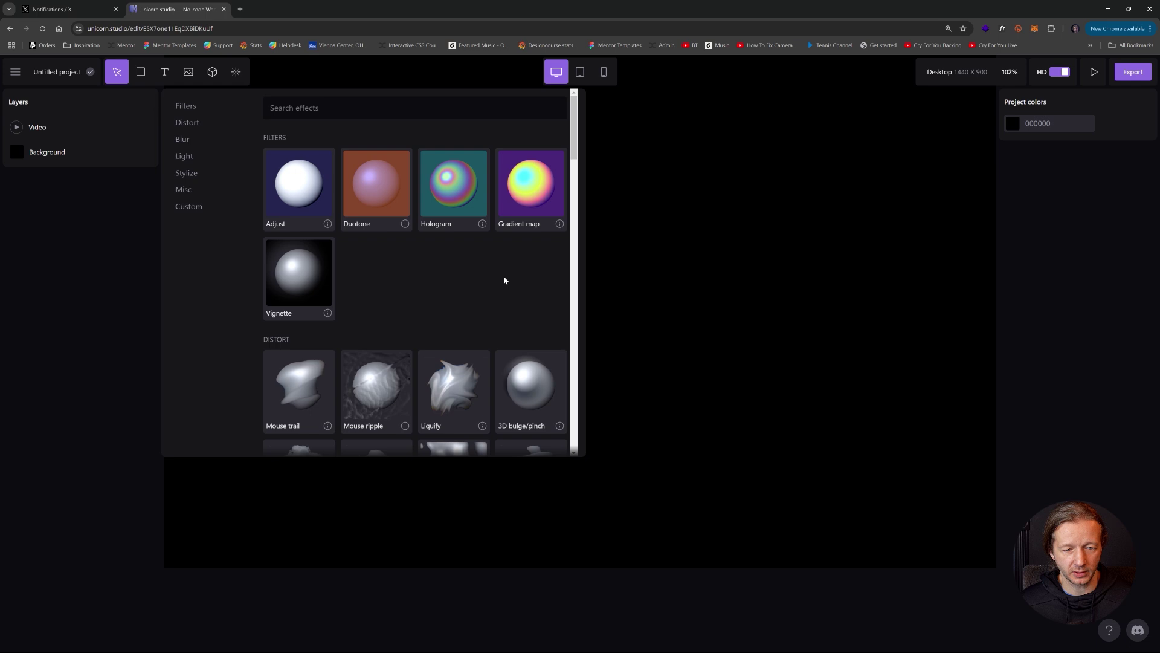
scroll(505, 280, down, 2)
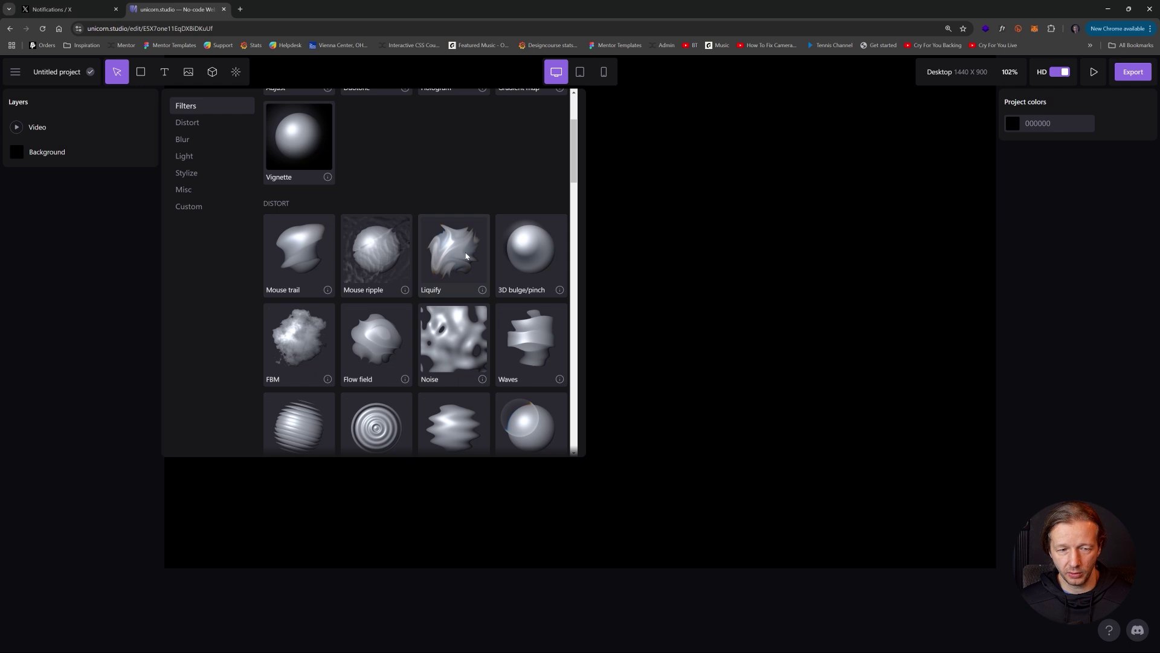
scroll(464, 261, down, 3)
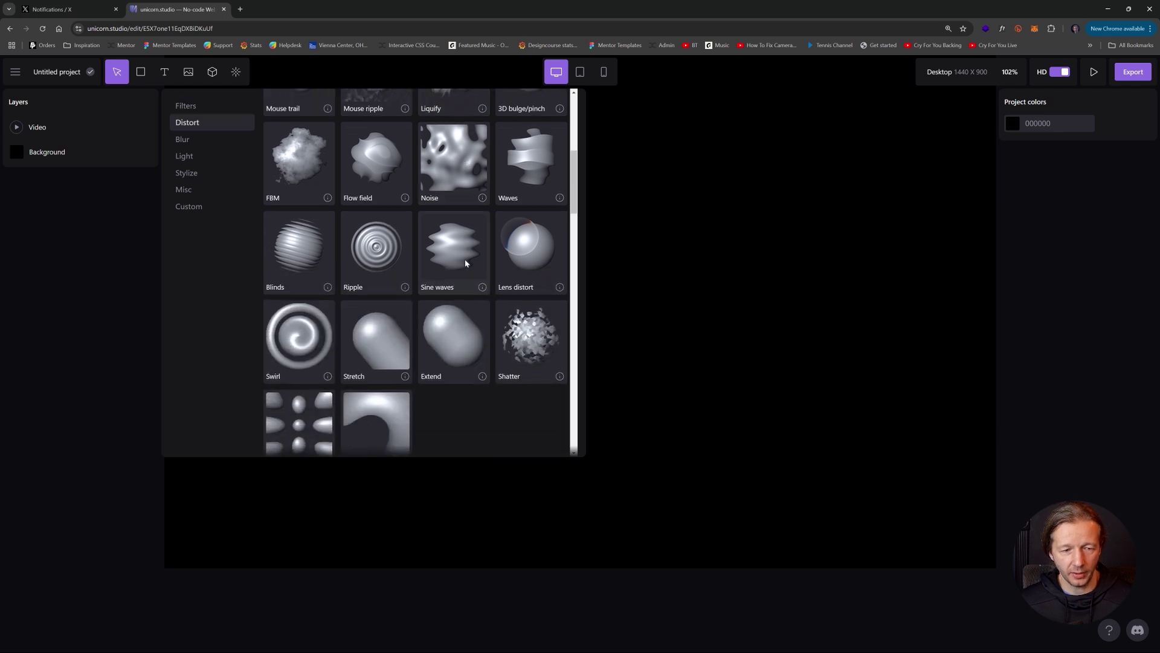
scroll(447, 214, up, 3)
scroll(381, 139, up, 2)
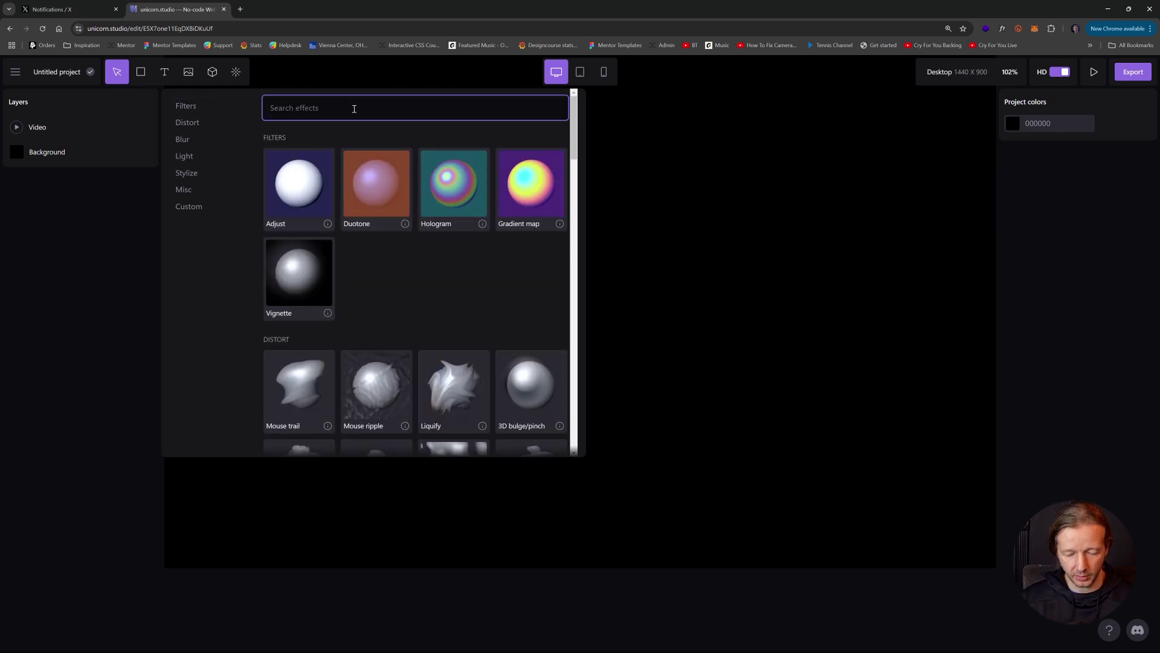
text(noise)
scroll(314, 272, down, 3)
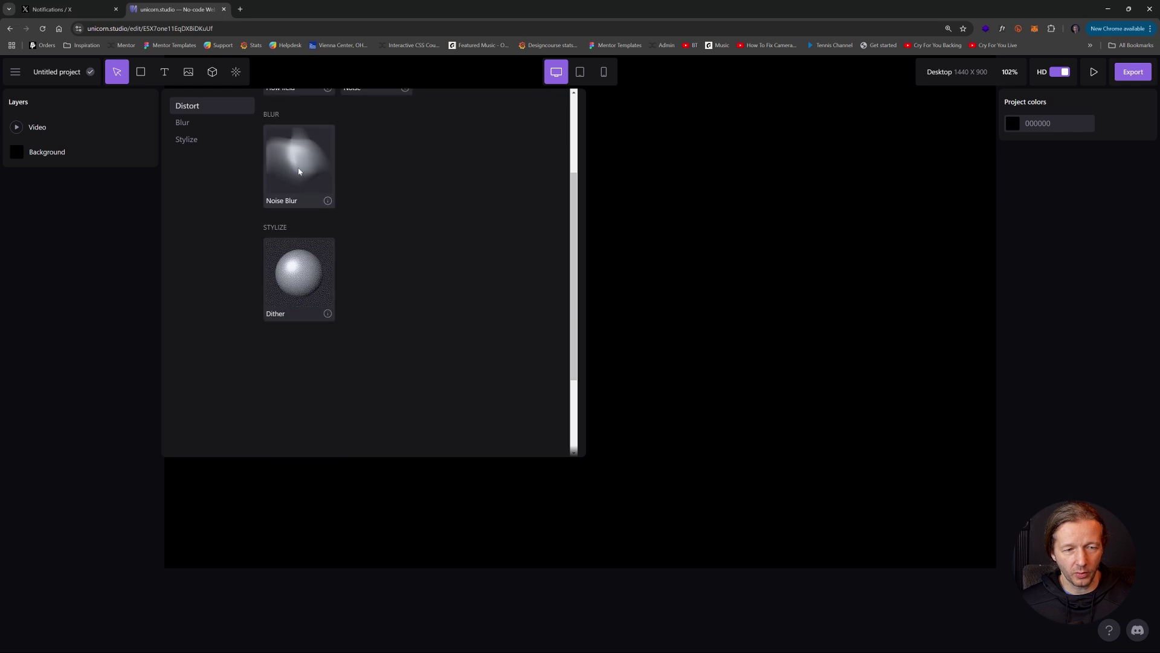
scroll(306, 249, up, 2)
click(306, 248)
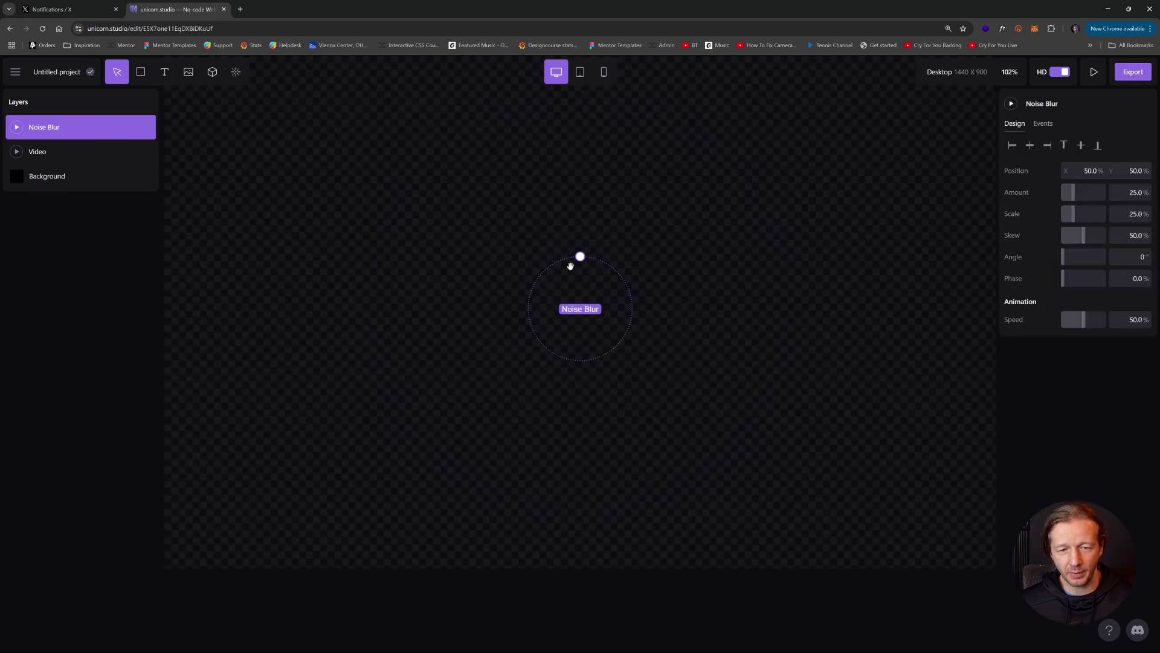
Step: Toggle Noise Blur's visibility, play the fire video, reload the editor and select Noise Blur
click(110, 129)
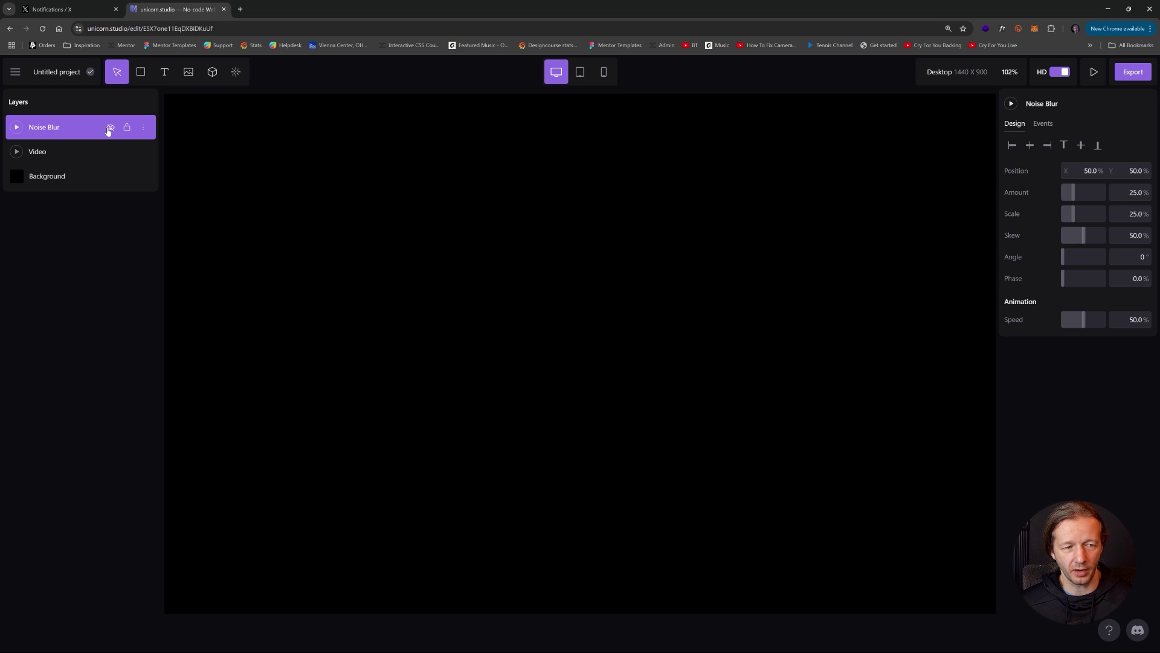
click(110, 129)
click(112, 154)
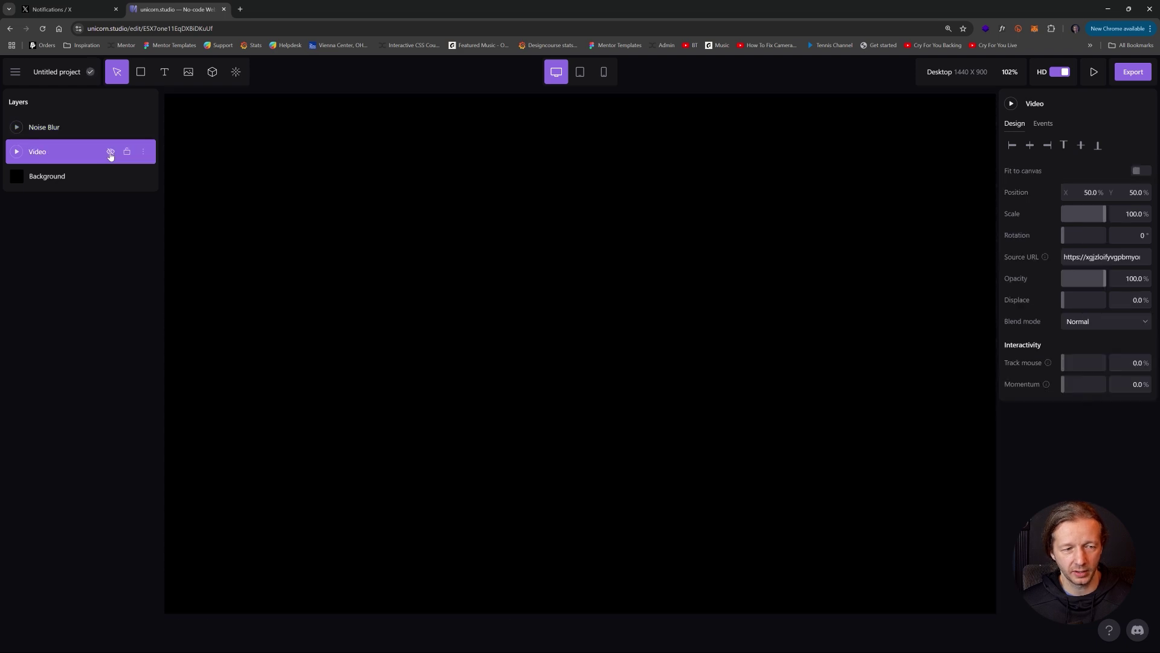
click(111, 129)
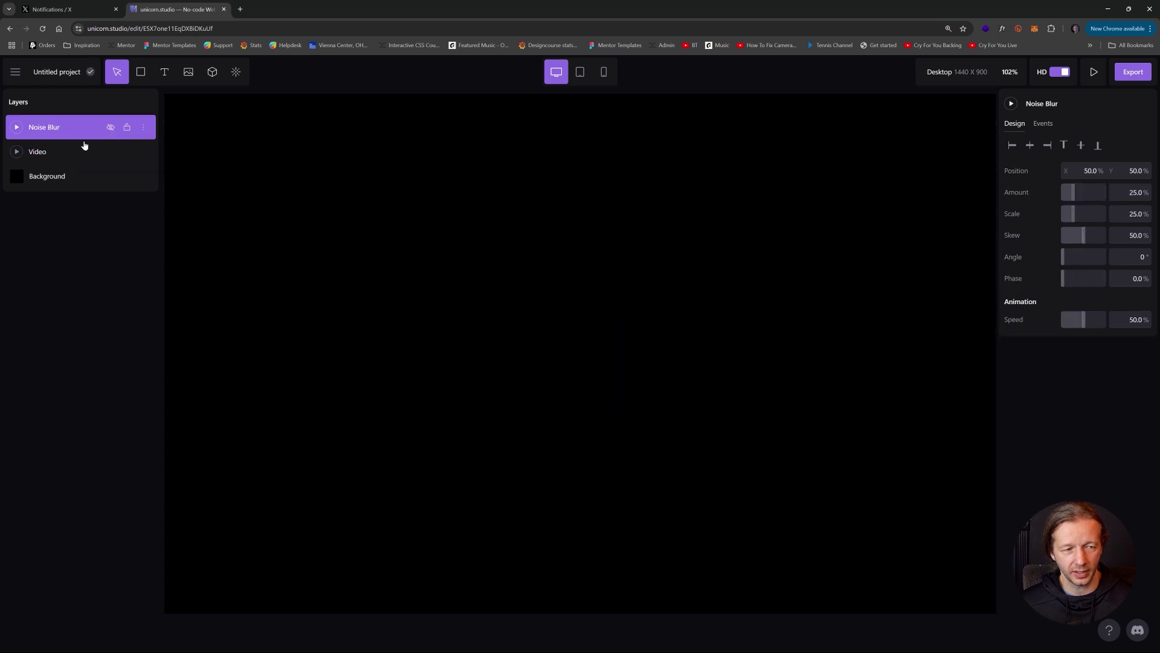
click(17, 153)
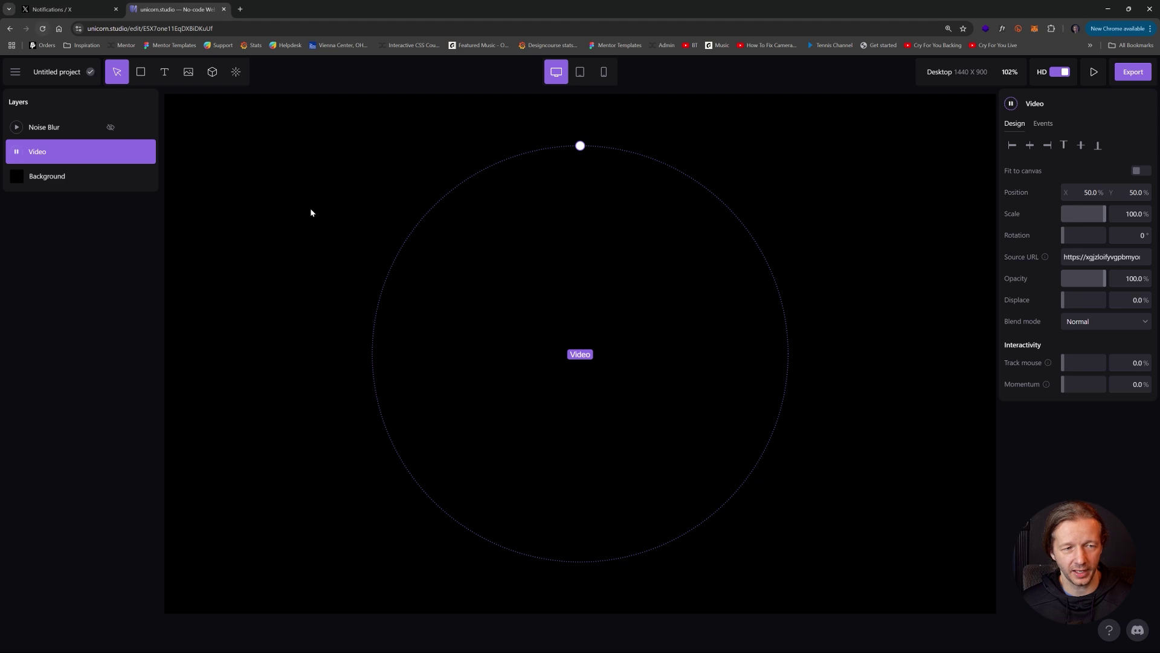
click(263, 211)
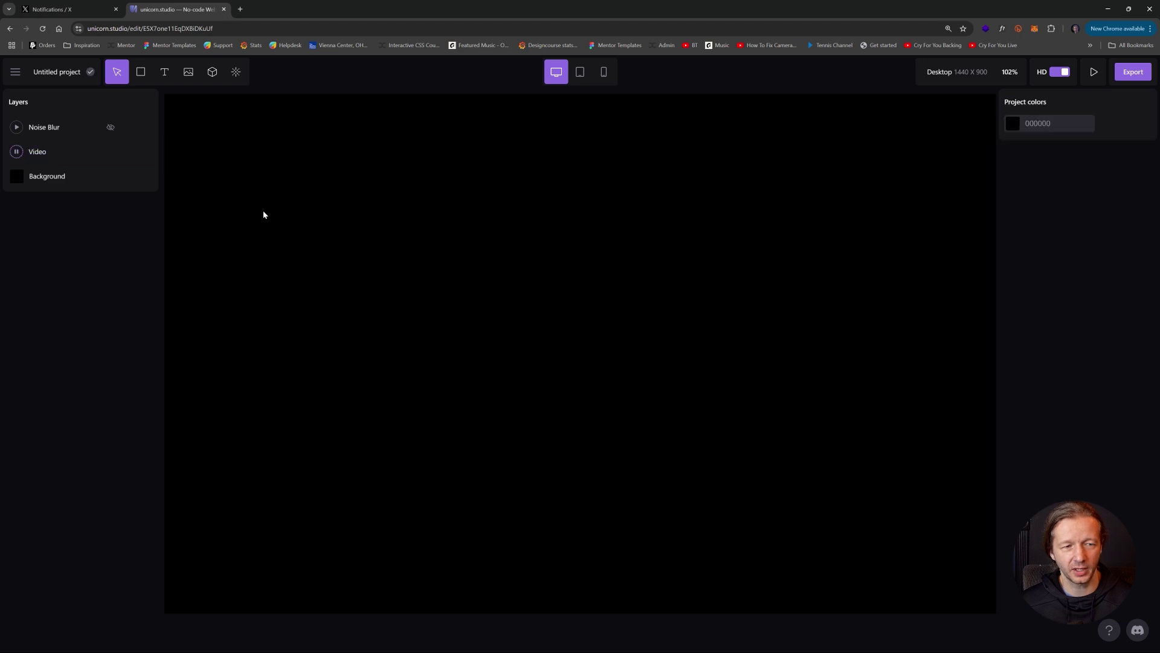
click(111, 129)
click(111, 129)
click(42, 29)
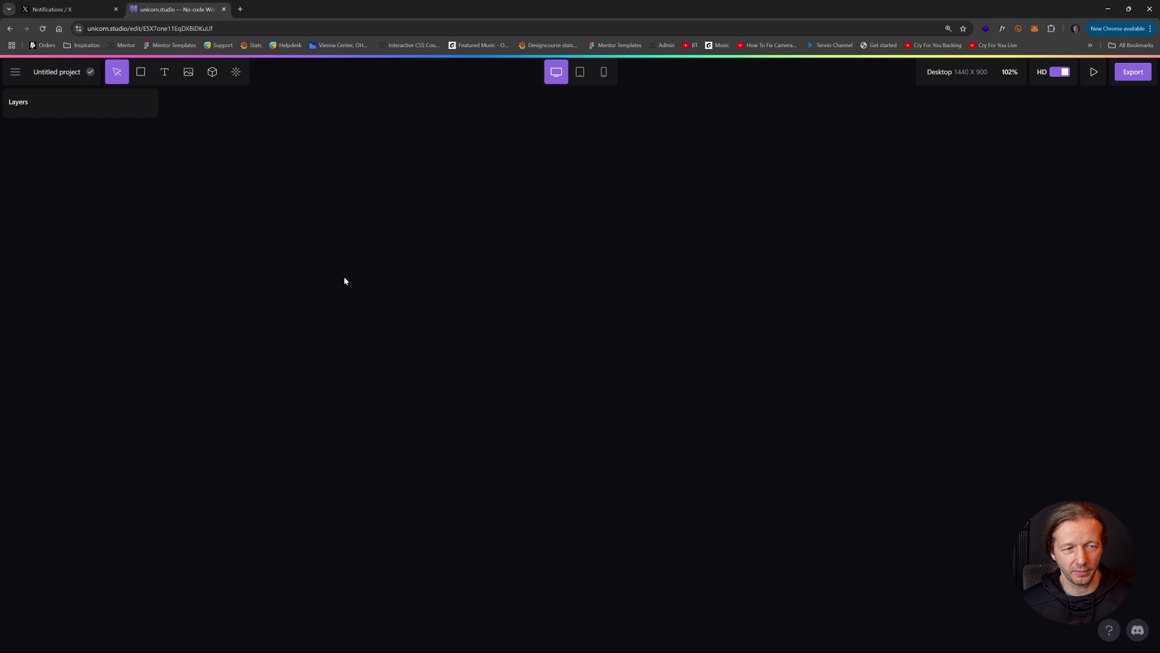
click(111, 128)
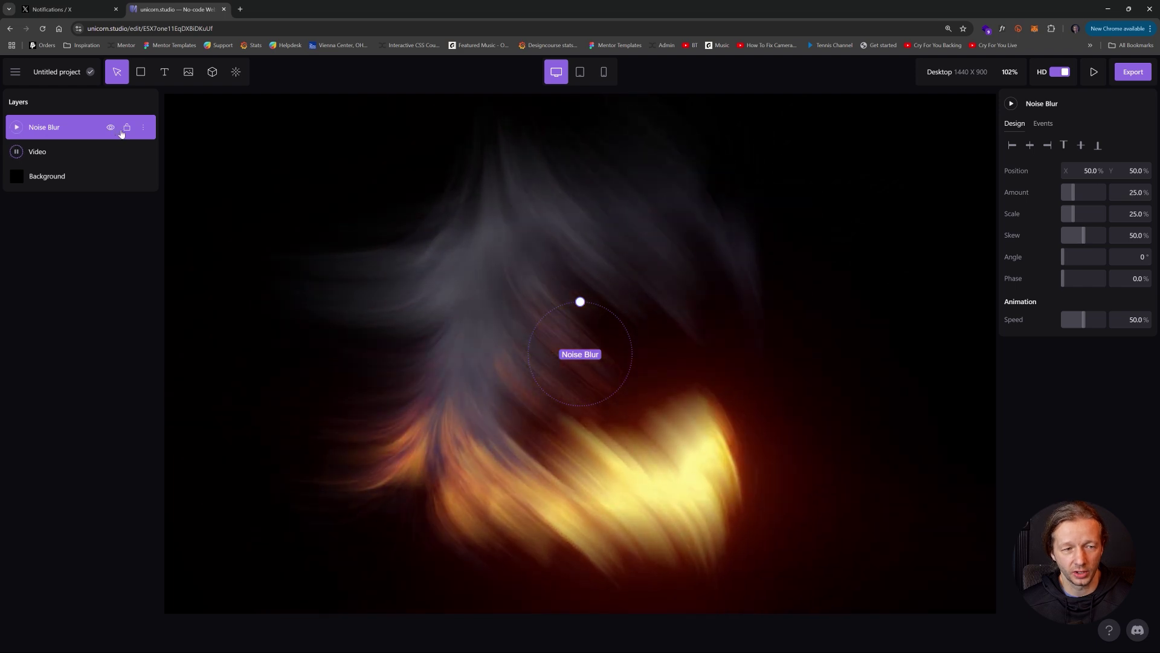
Step: Toggle Noise Blur off and back on, then place a new text box on the canvas
click(110, 128)
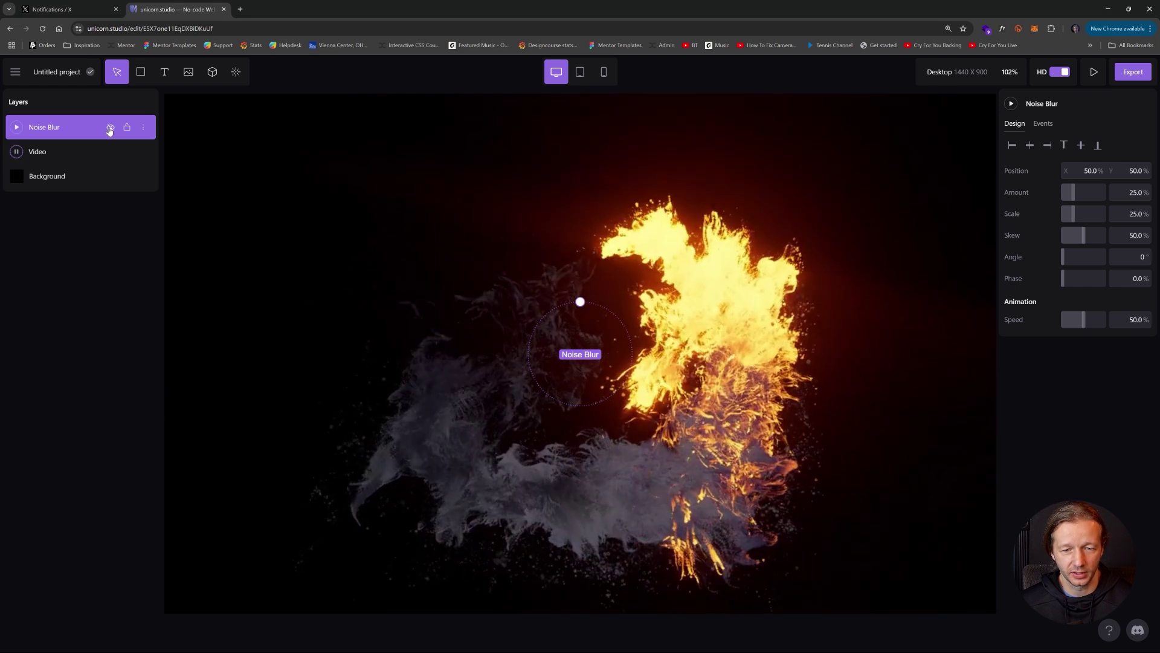
click(110, 128)
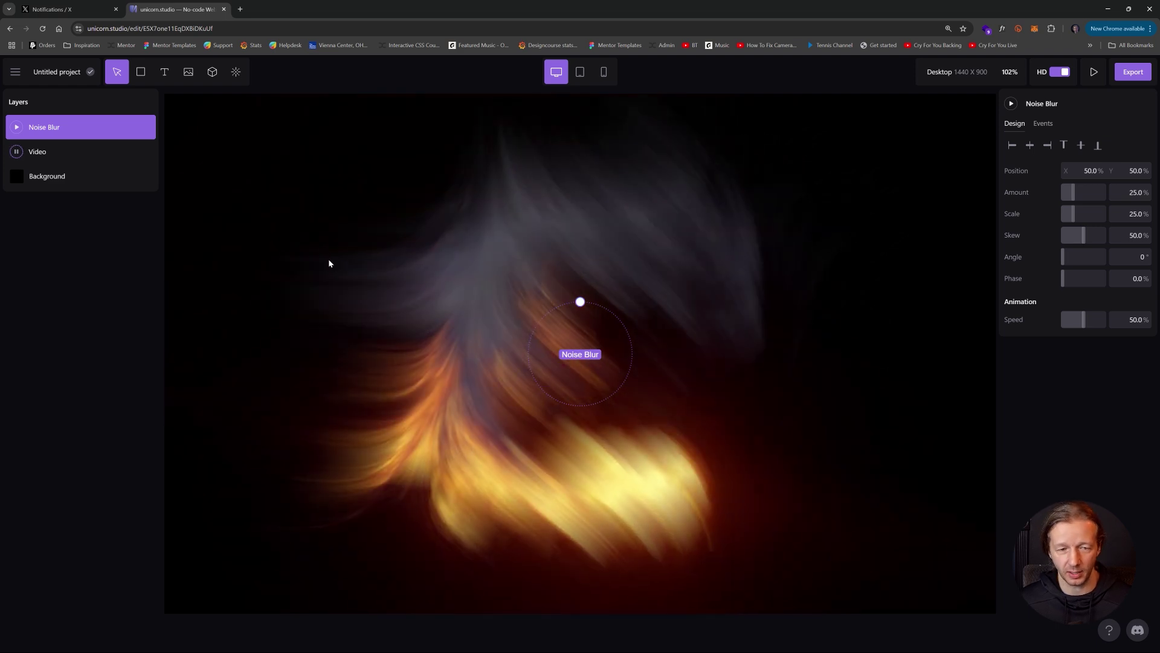
click(327, 258)
key(t)
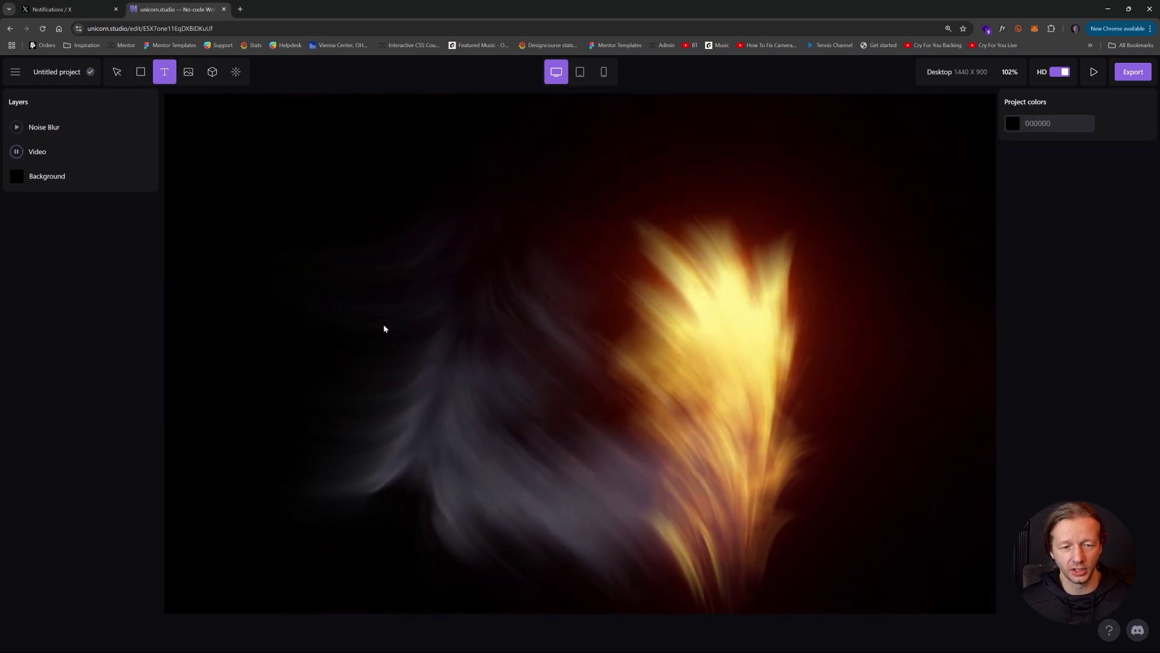
click(387, 328)
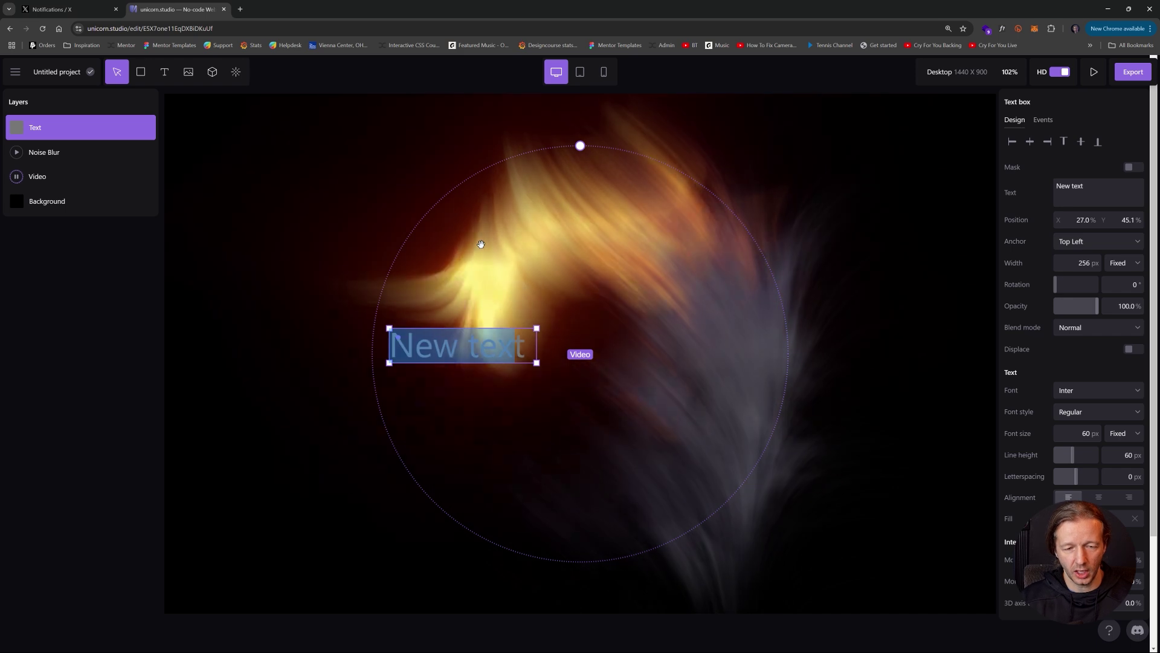
Step: Type the SYNERGY title and move its Text layer beneath the Noise Blur layer
text(SYNERGY)
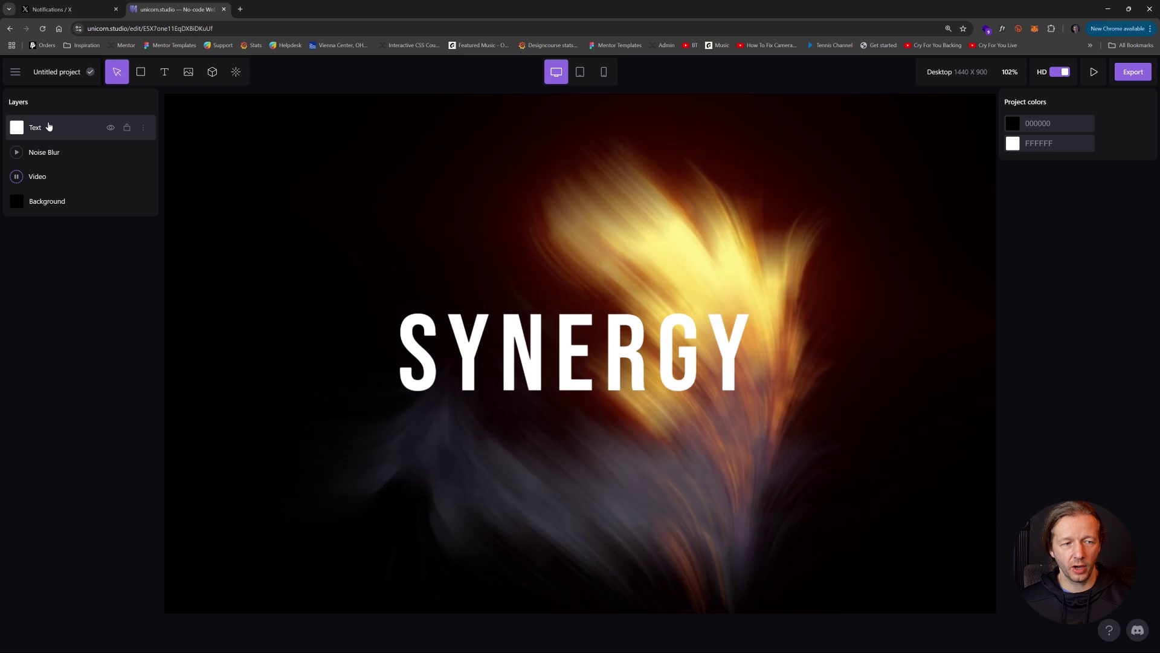
click(66, 127)
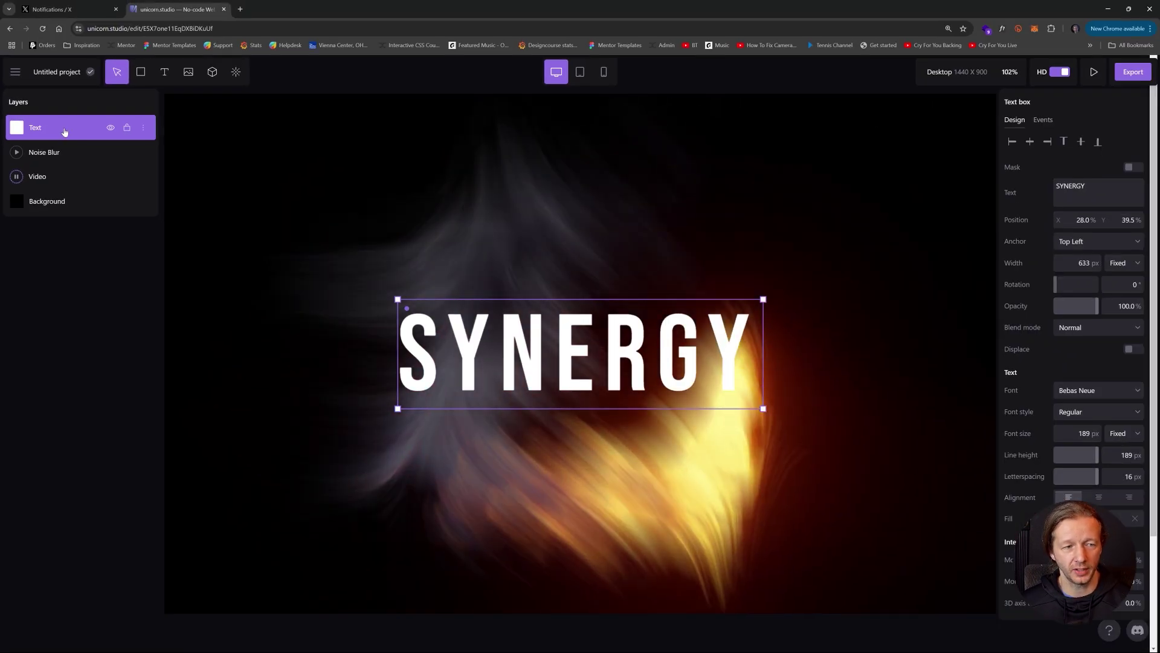
drag(65, 132, 59, 163)
mouse_move(598, 370)
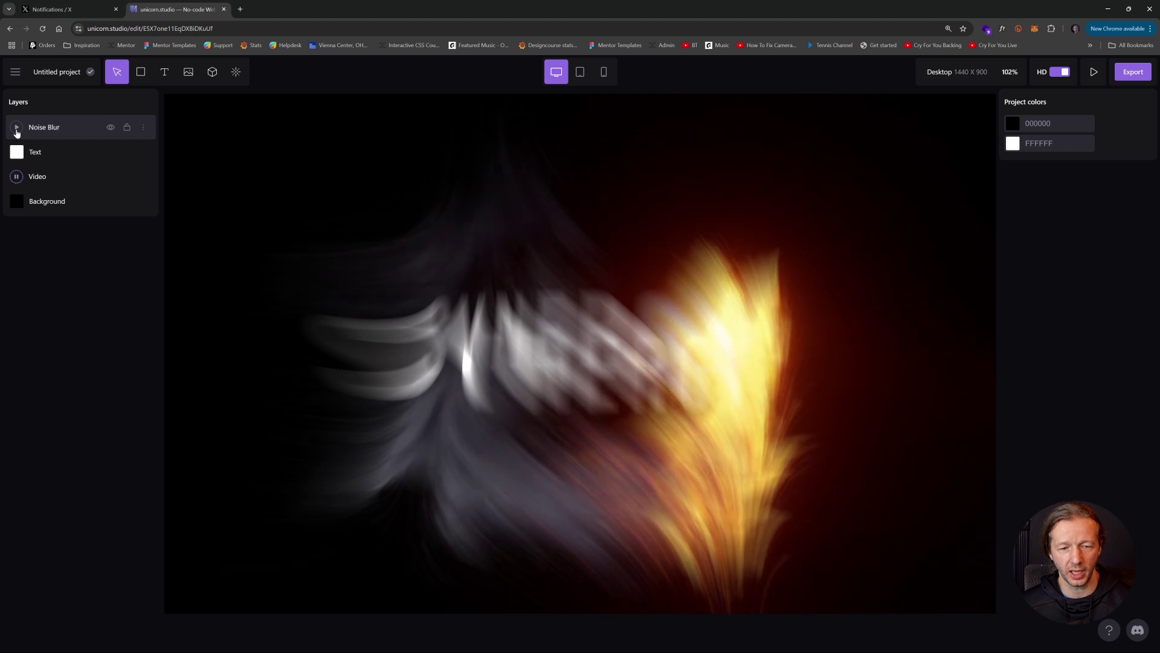
Step: Set the Noise Blur speed to 10% and move the Text layer back above it
click(18, 131)
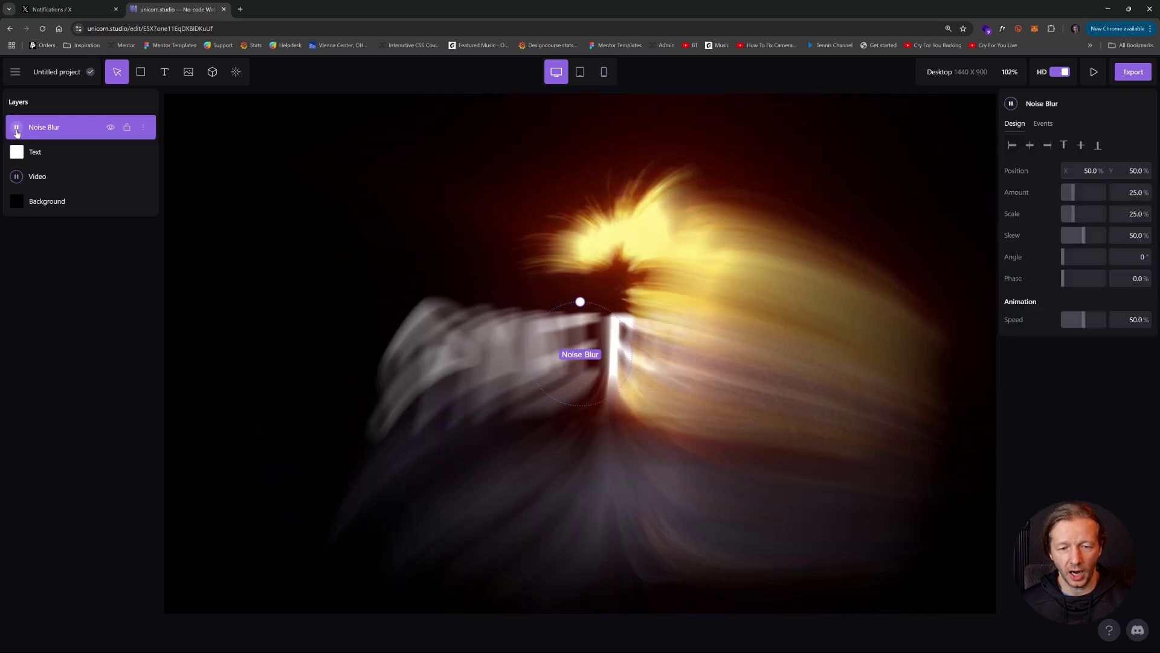
double_click(70, 128)
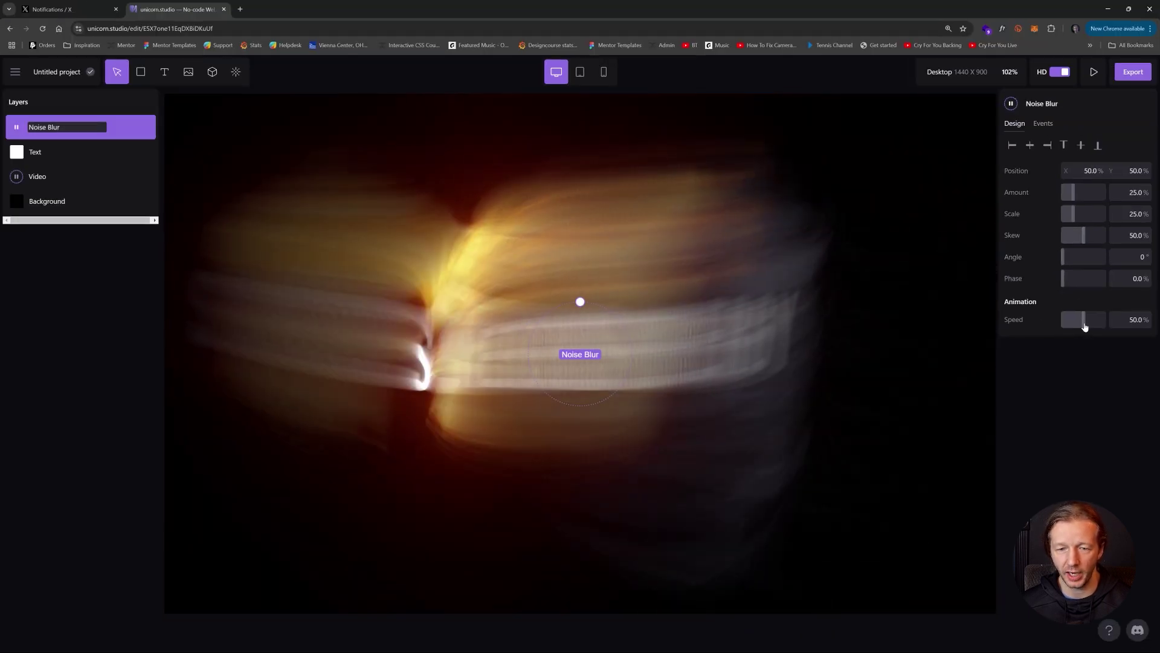
drag(1082, 320, 1068, 320)
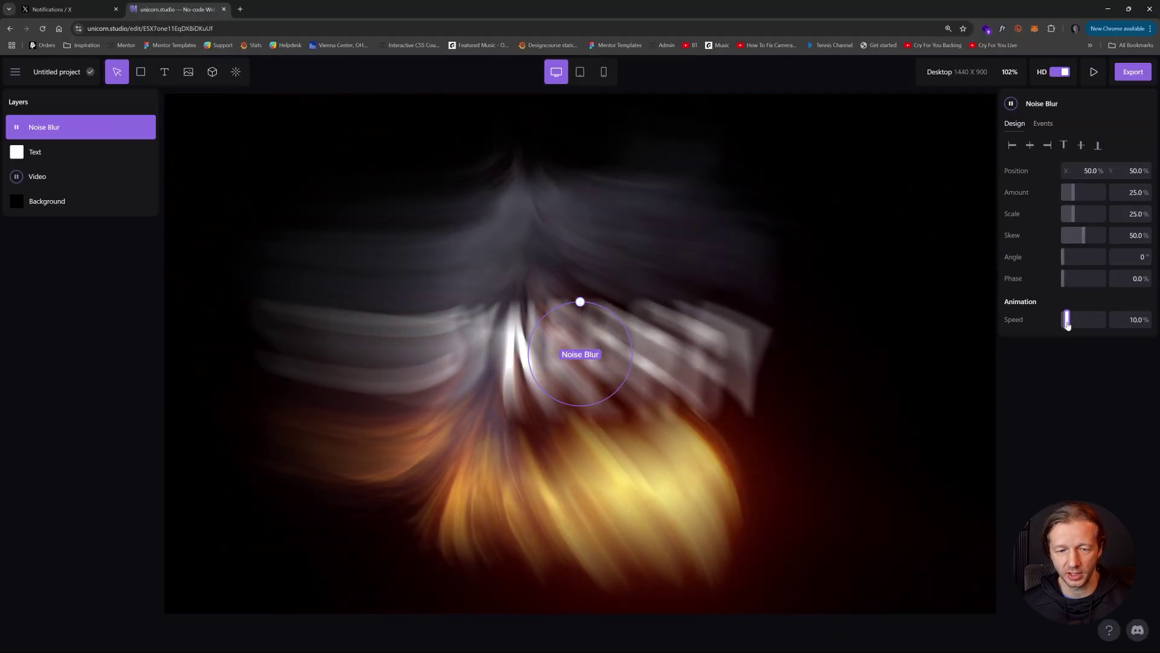
drag(65, 156, 63, 125)
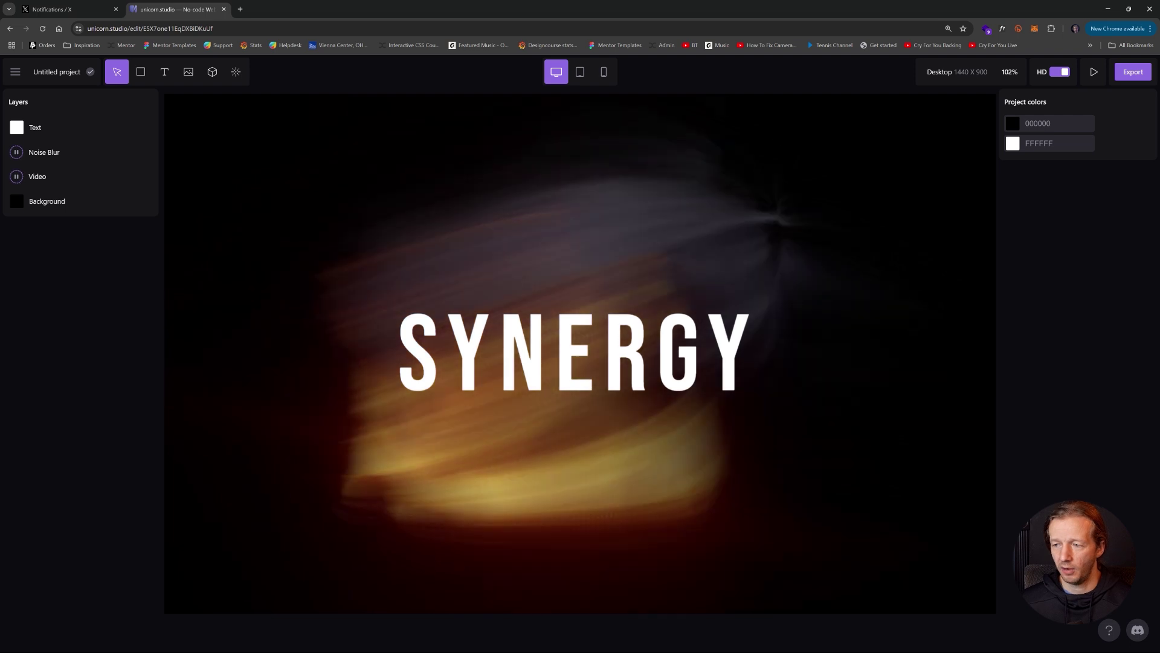
Step: Add a Halftone effect found by searching 'HALFTON' in the effects library
click(236, 72)
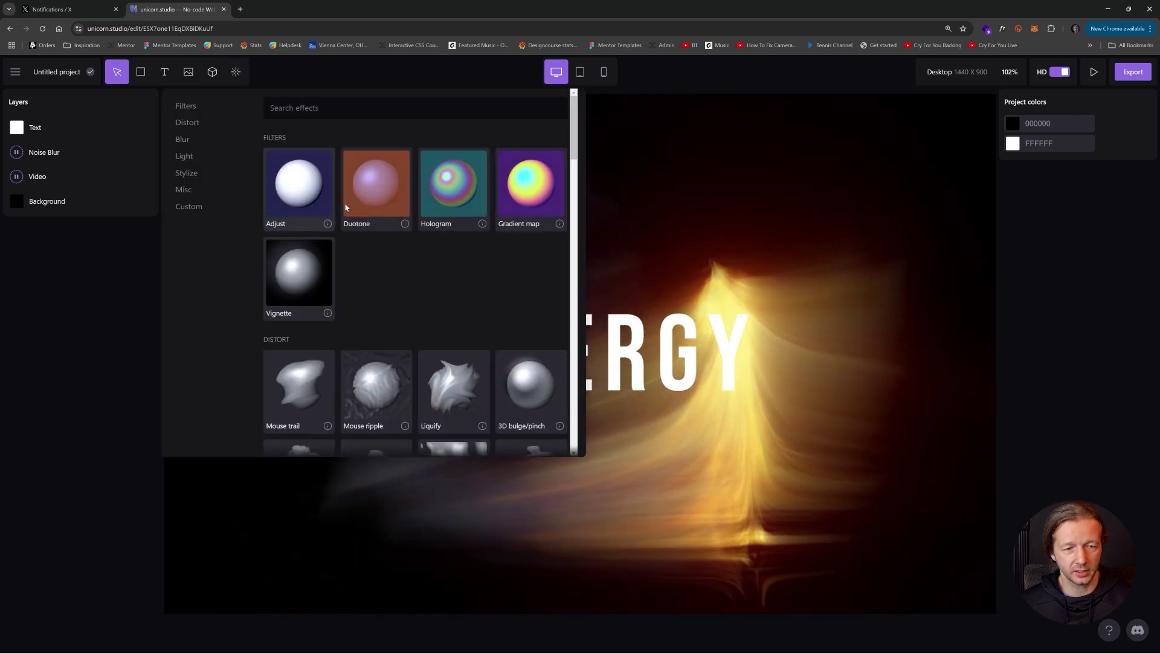
scroll(577, 176, down, 3)
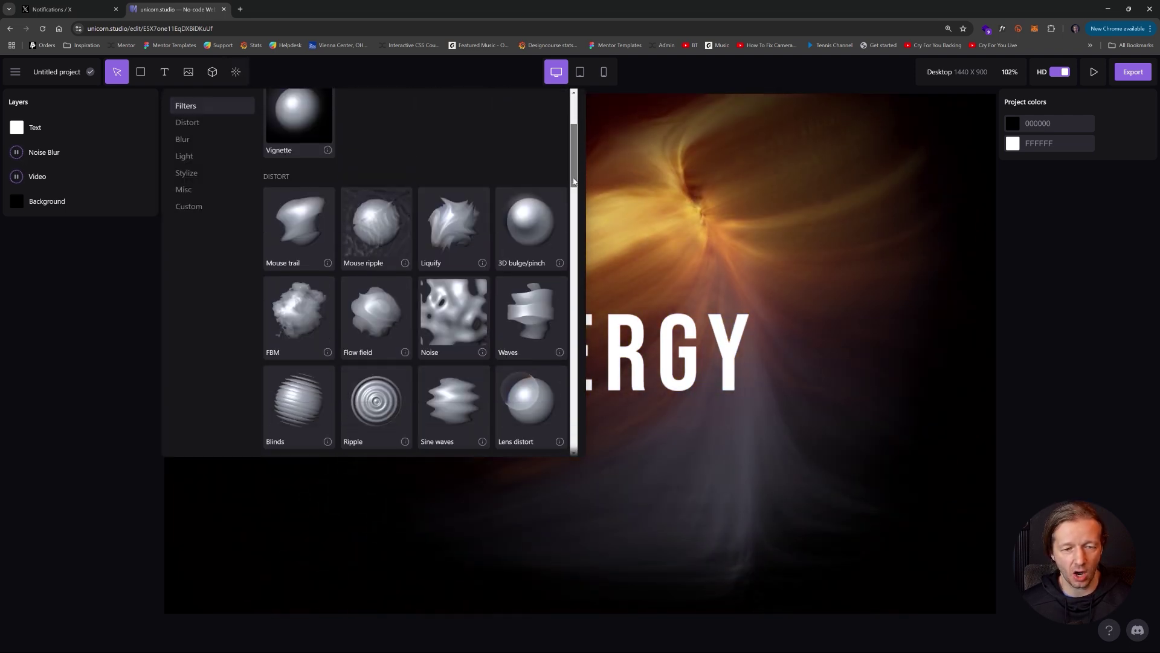
scroll(577, 134, up, 3)
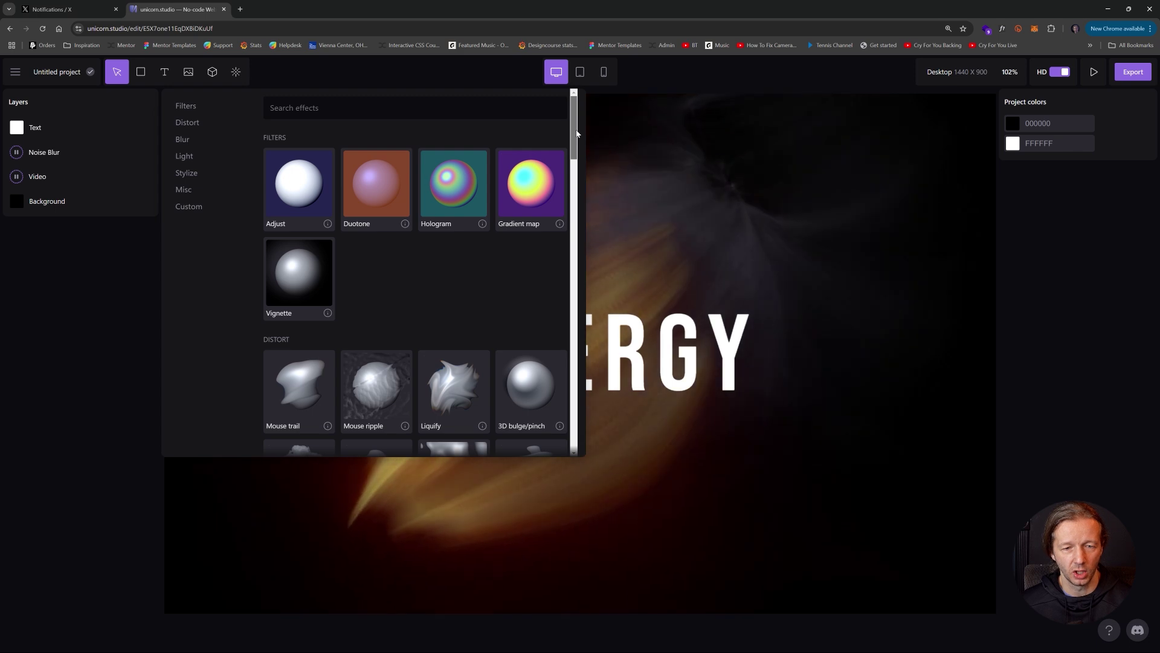
click(404, 109)
text(HALFTON)
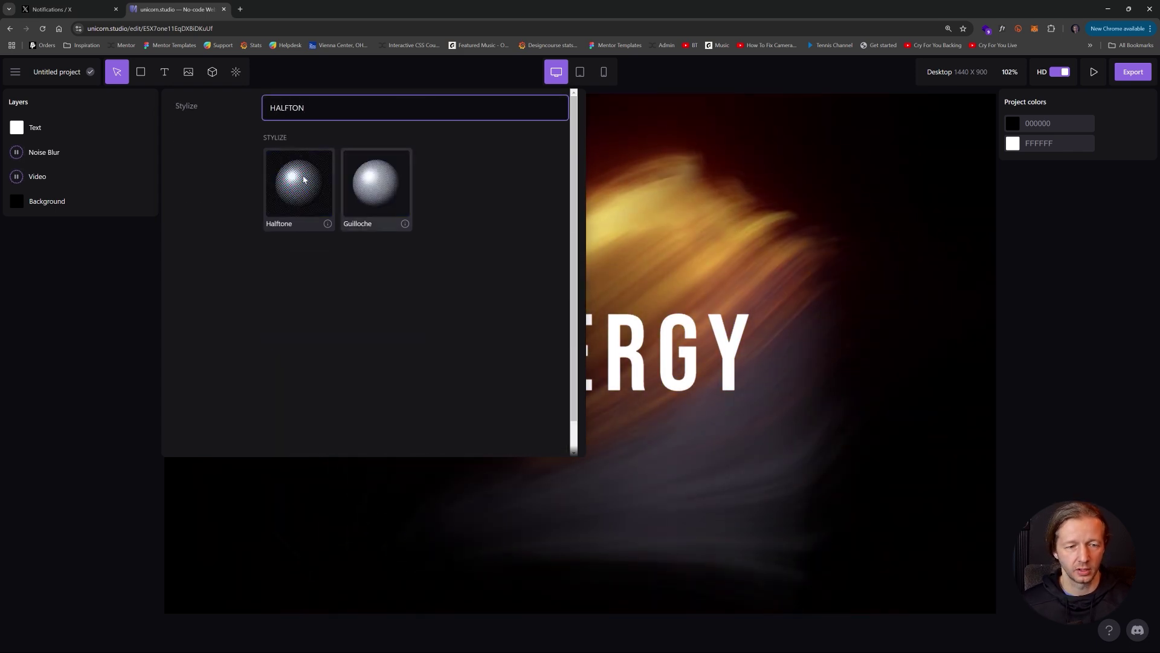
click(293, 188)
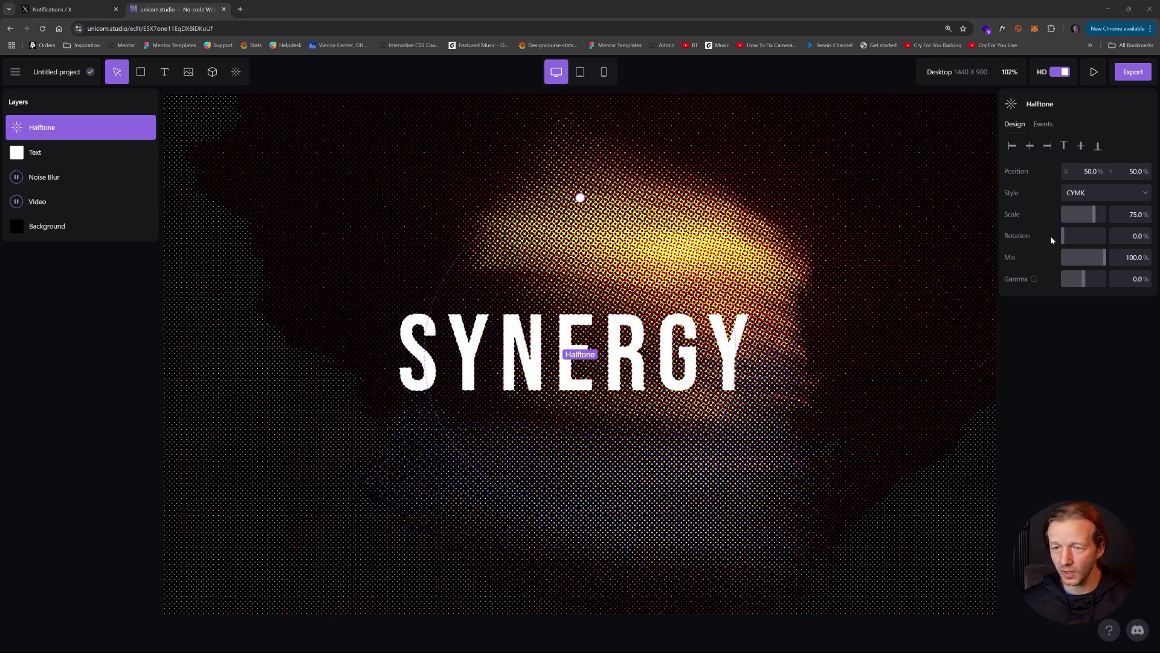
Step: Set the Halftone rotation to 70% and gamma to -17%
mouse_move(1078, 237)
mouse_down()
mouse_move(1101, 237)
mouse_move(1071, 217)
mouse_move(1103, 224)
mouse_move(1091, 225)
mouse_up()
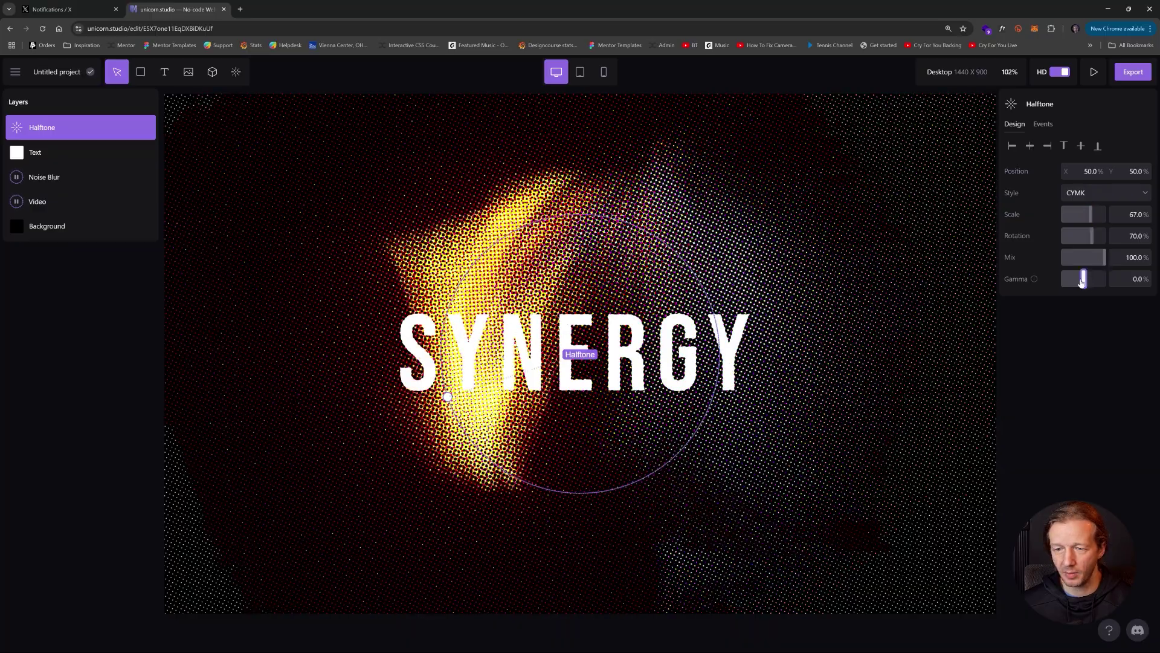
mouse_move(1082, 282)
mouse_down()
mouse_move(1095, 275)
mouse_move(1080, 277)
mouse_up()
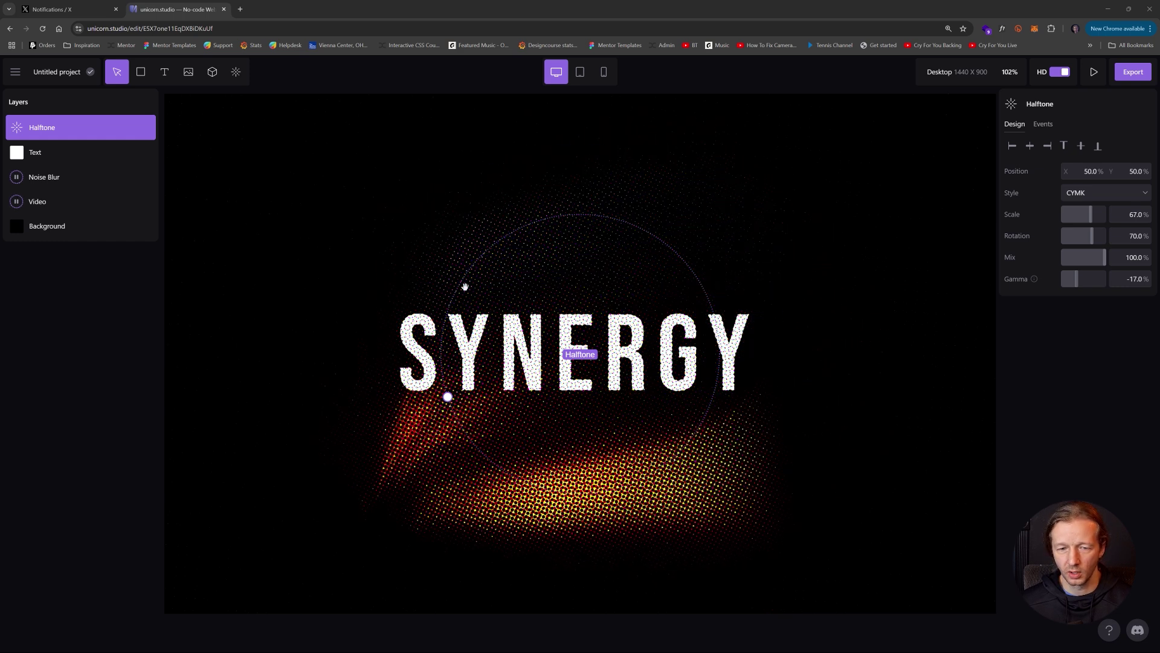
click(47, 156)
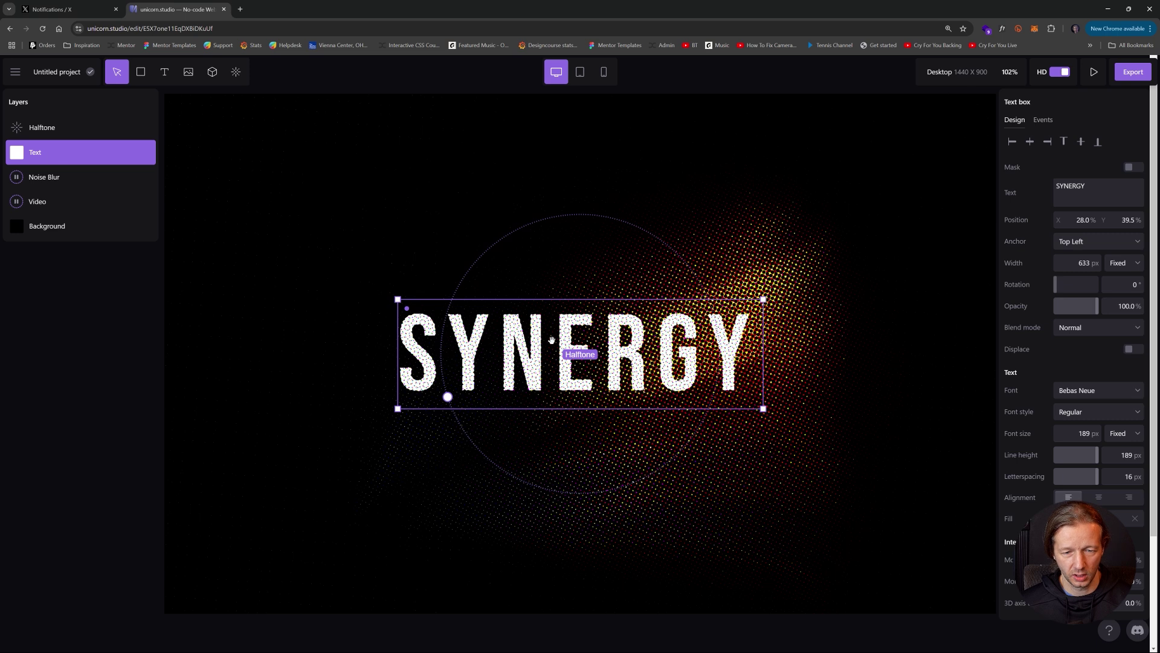
Step: Move the Text layer to the top and duplicate the SYNERGY text layer
drag(39, 154, 37, 122)
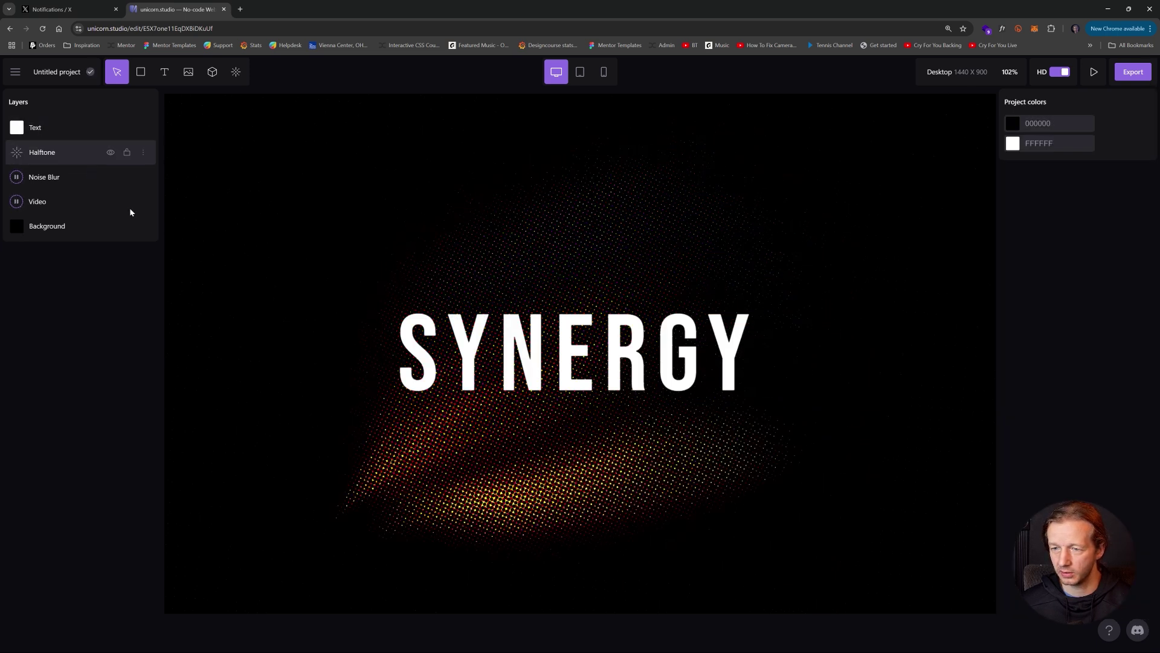
click(53, 128)
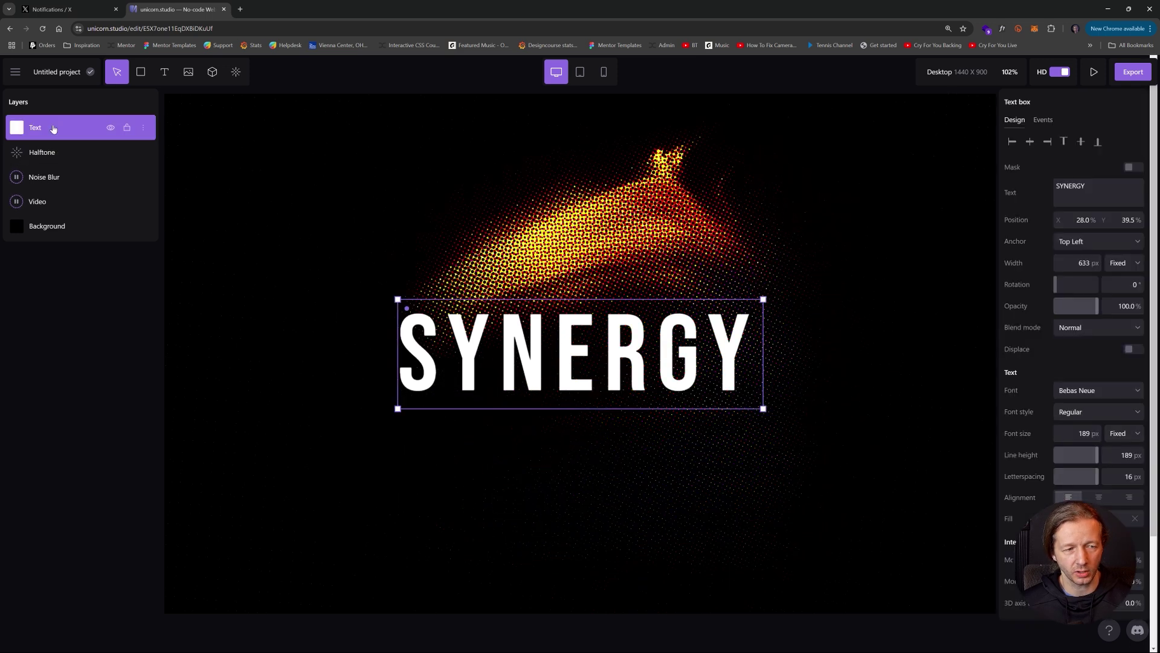
key(ctrl+d)
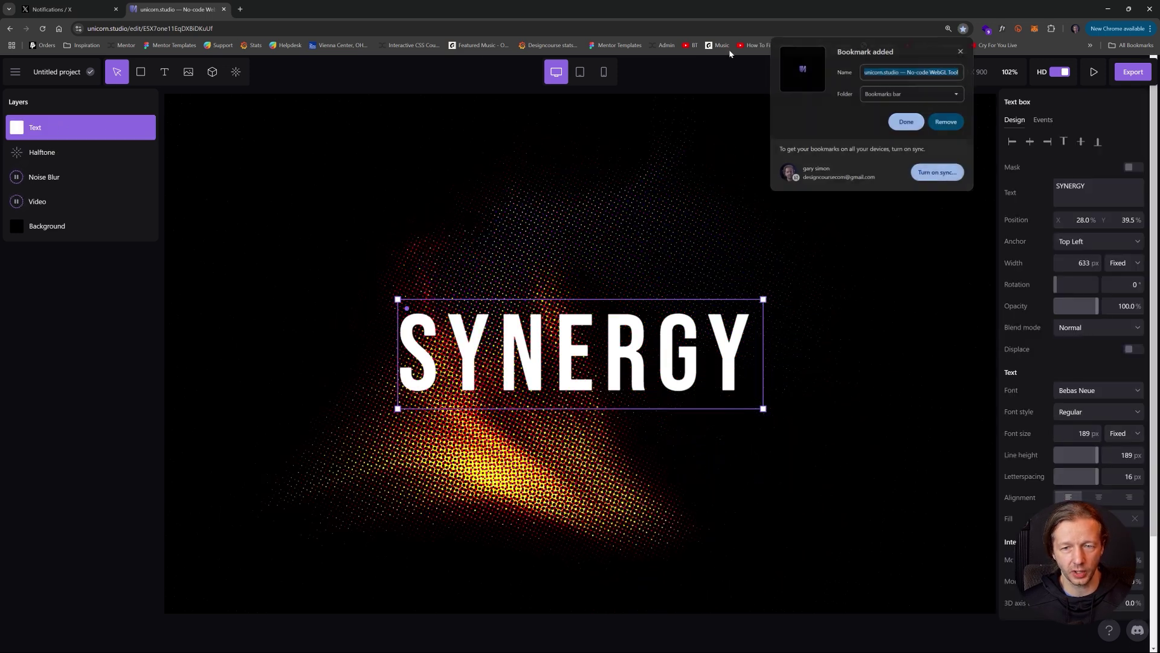
key(Escape)
right_click(95, 122)
click(112, 207)
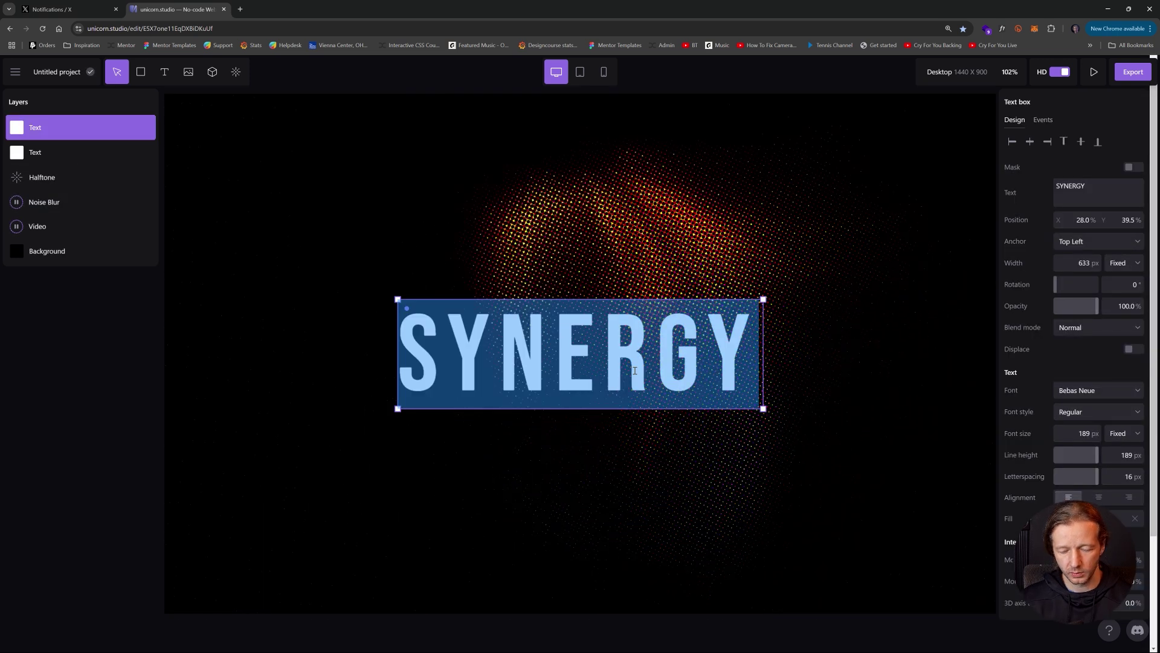
key(Escape)
Step: Enlarge the dark 01 text box, move it lower behind SYNERGY, and hide the Halftone layer
click(476, 377)
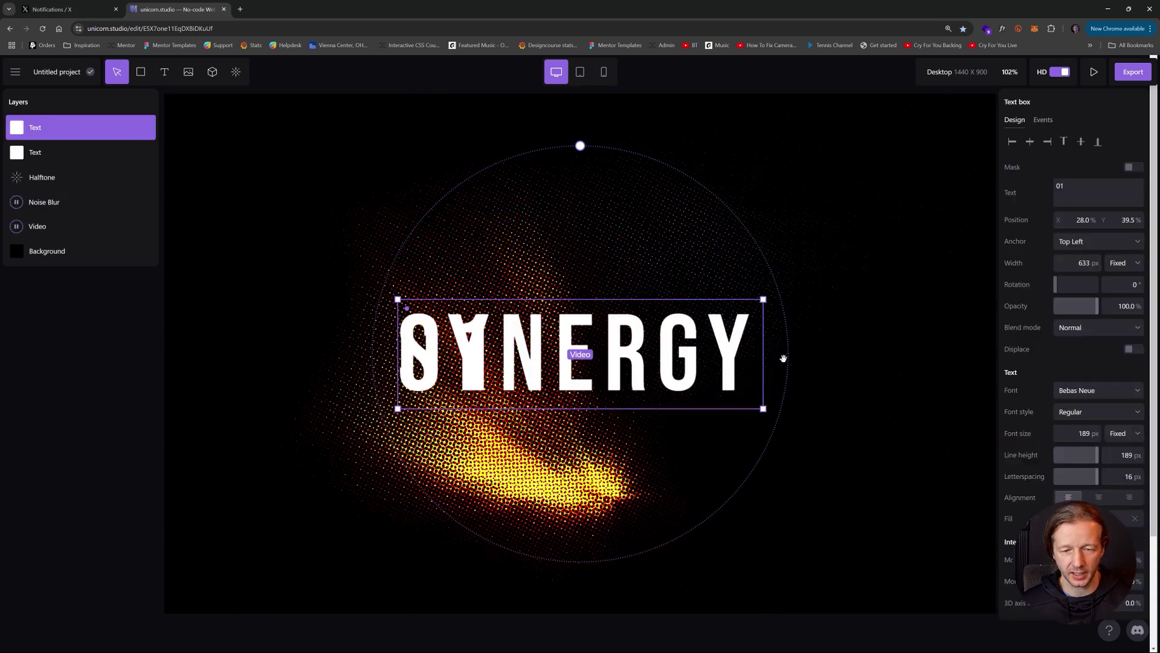
click(40, 152)
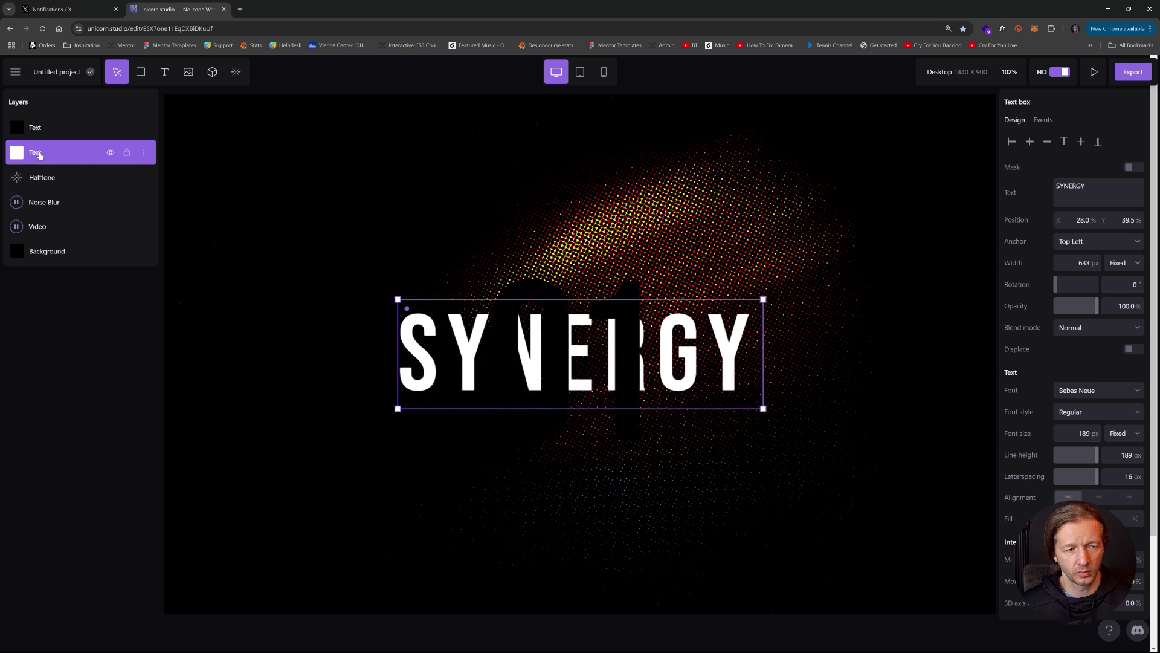
key(Escape)
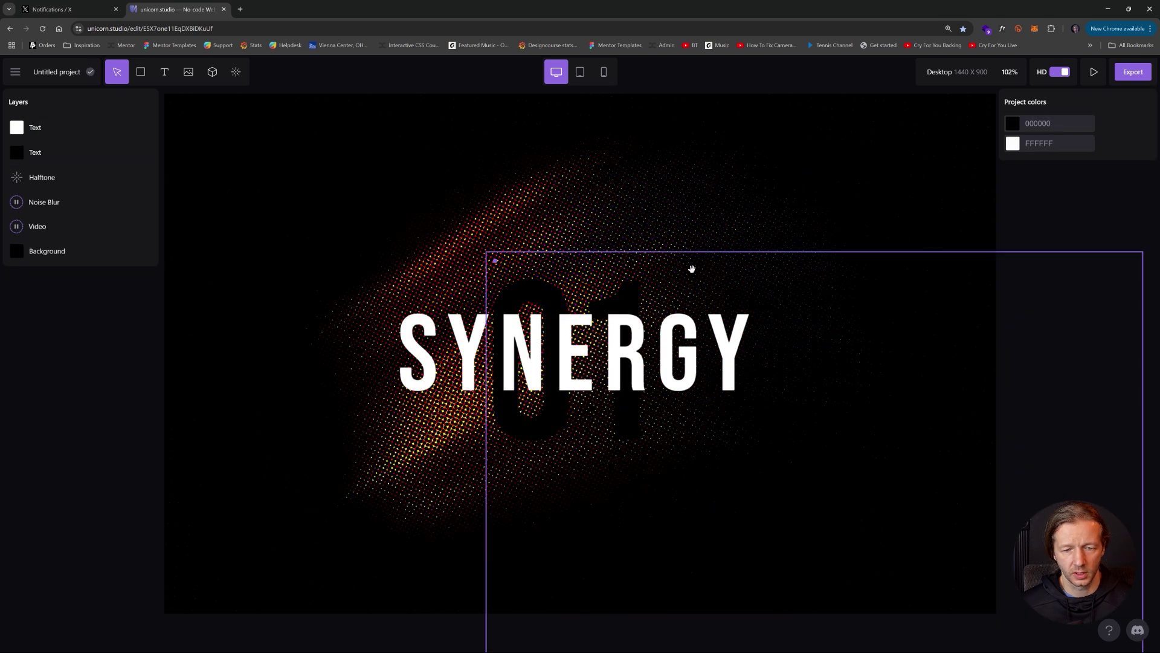
click(515, 278)
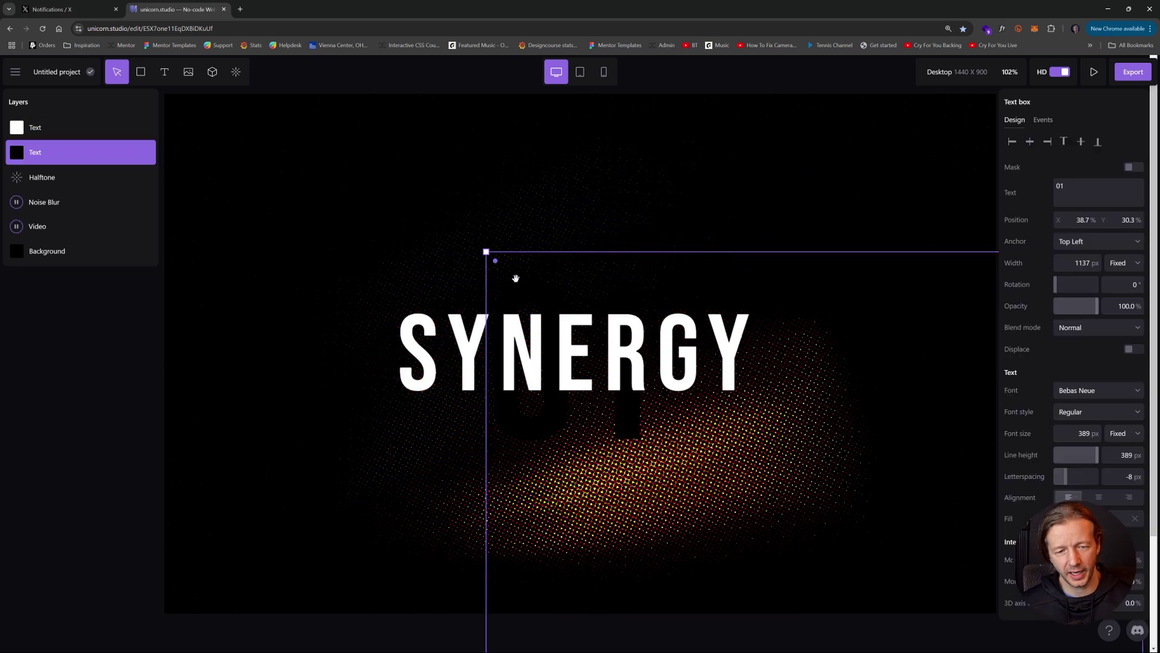
drag(486, 251, 407, 189)
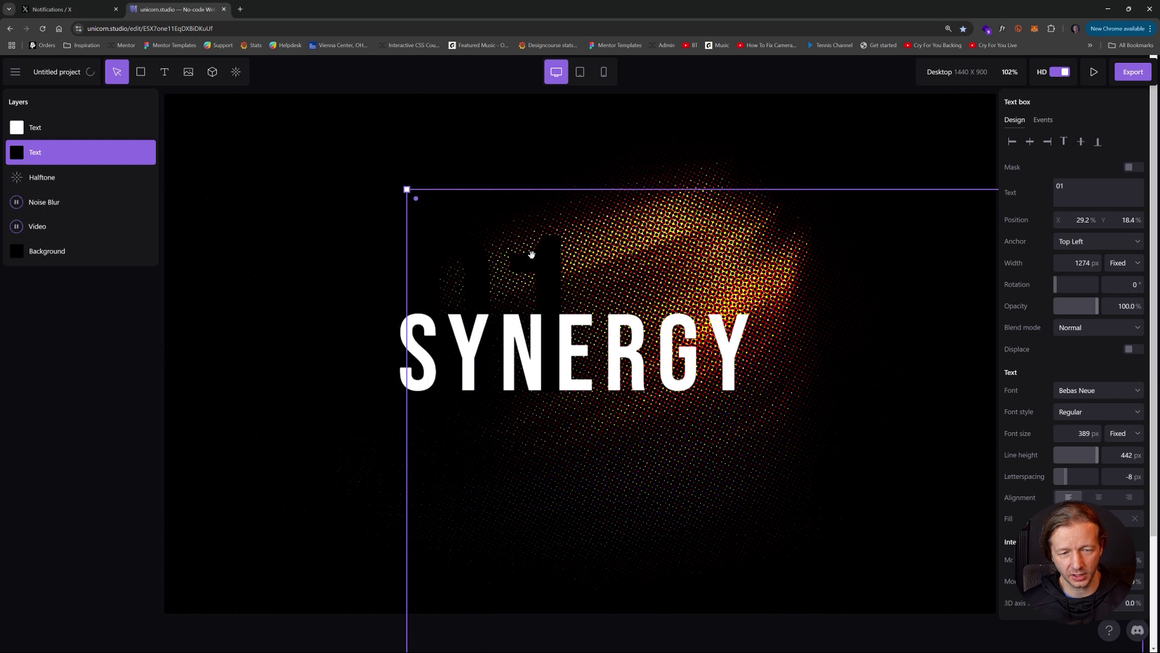
drag(532, 255, 613, 288)
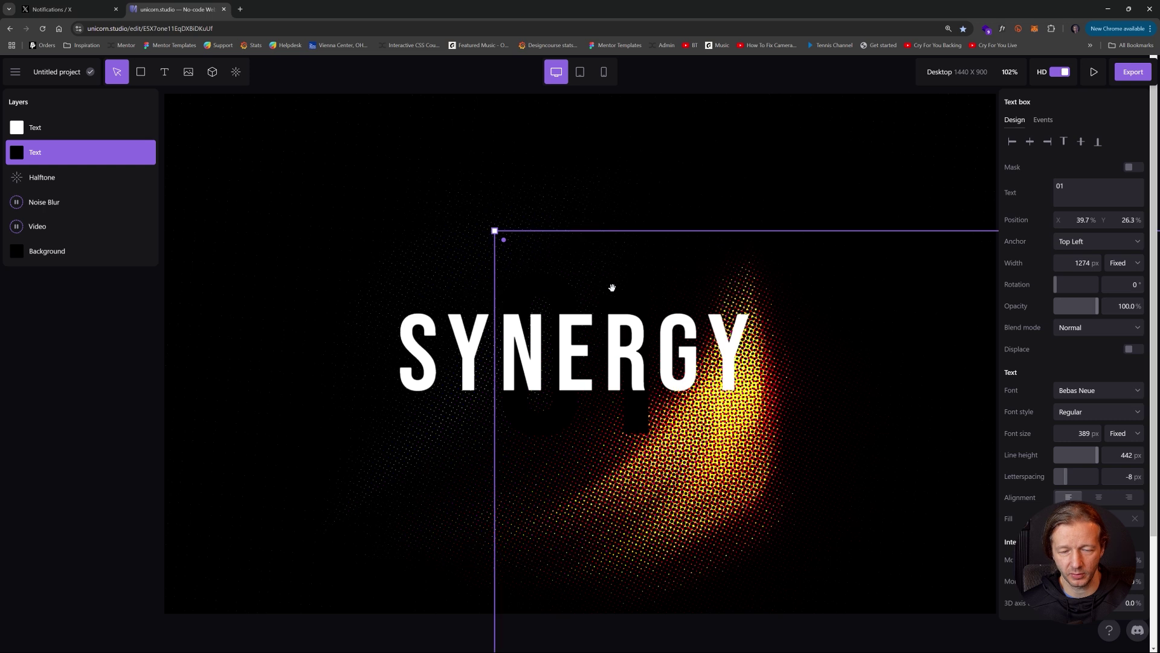
click(229, 173)
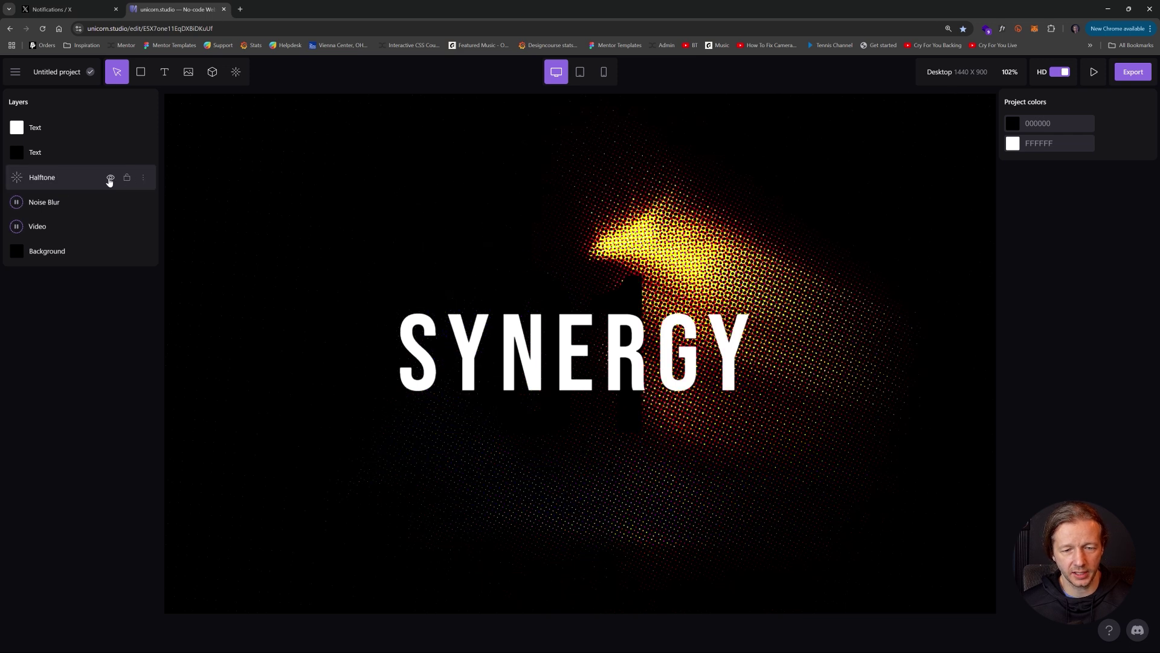
click(110, 178)
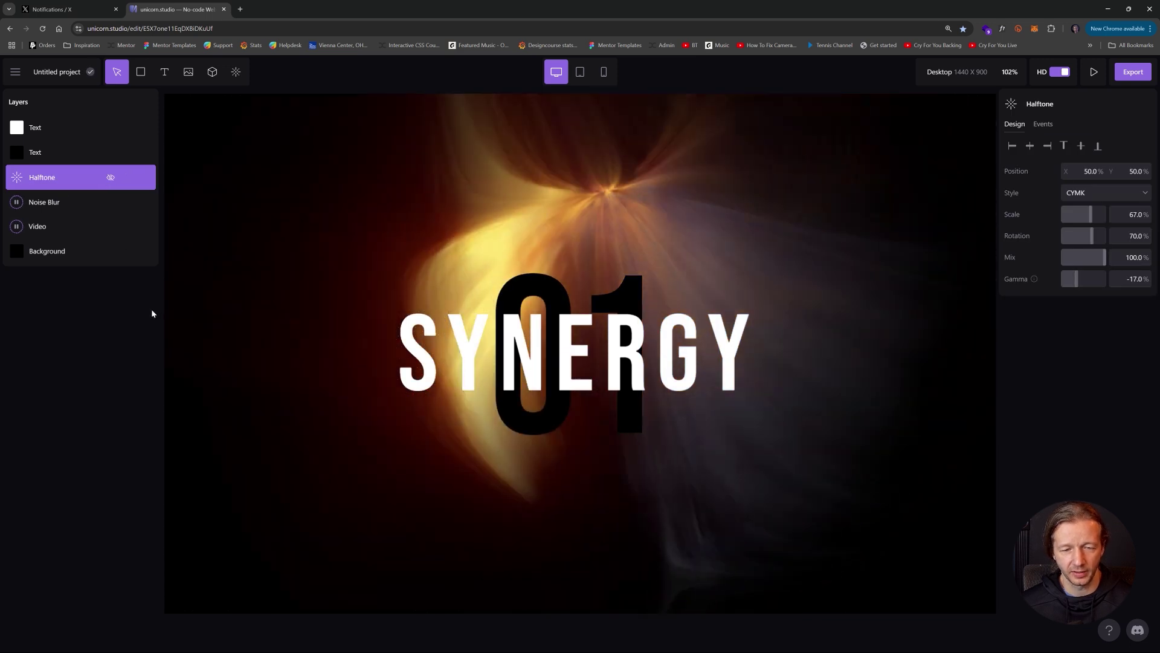
click(110, 178)
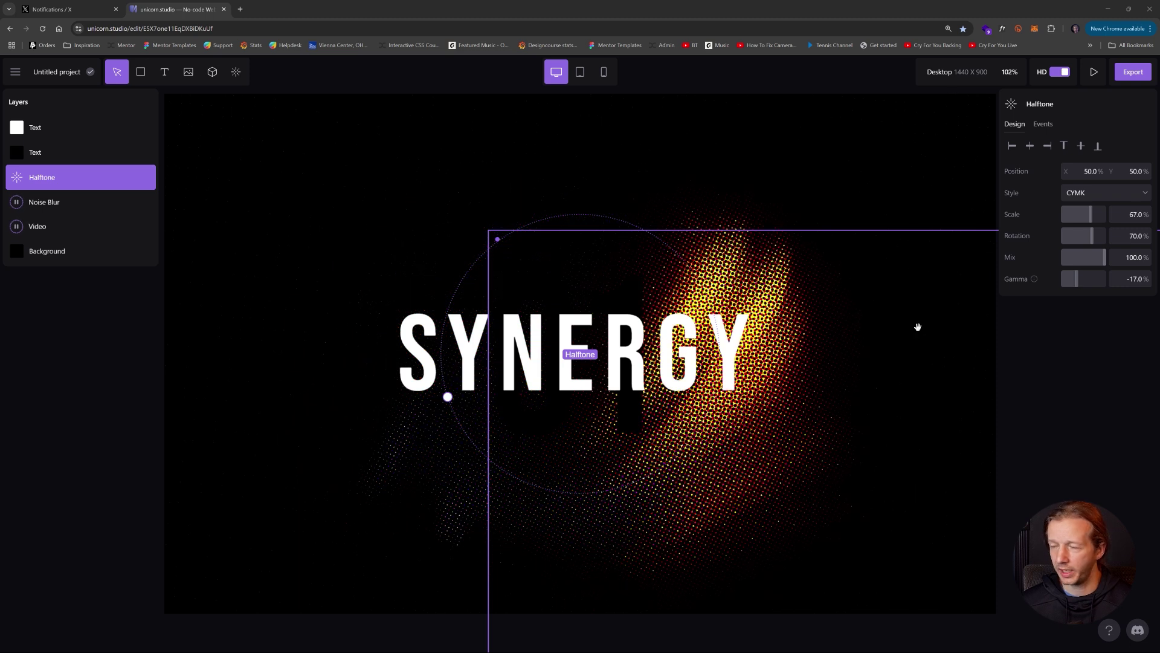
click(57, 226)
Step: Duplicate the fire Video layer, move the copy to the top, and blend it in Soft Light
right_click(60, 224)
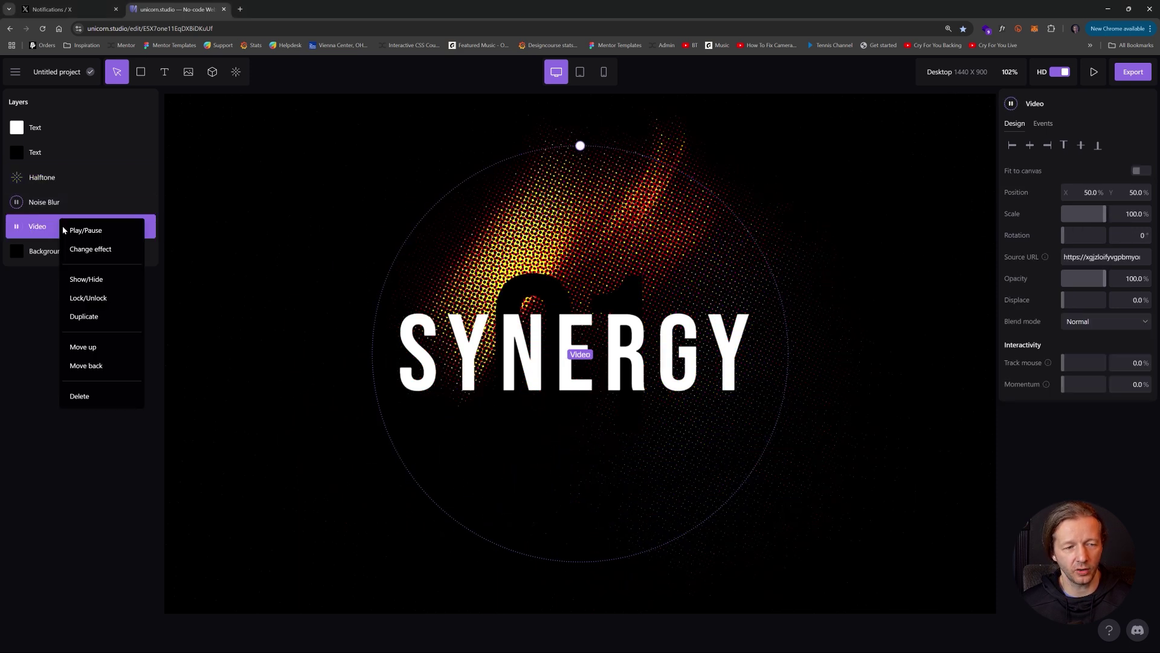
click(87, 317)
drag(72, 228, 59, 125)
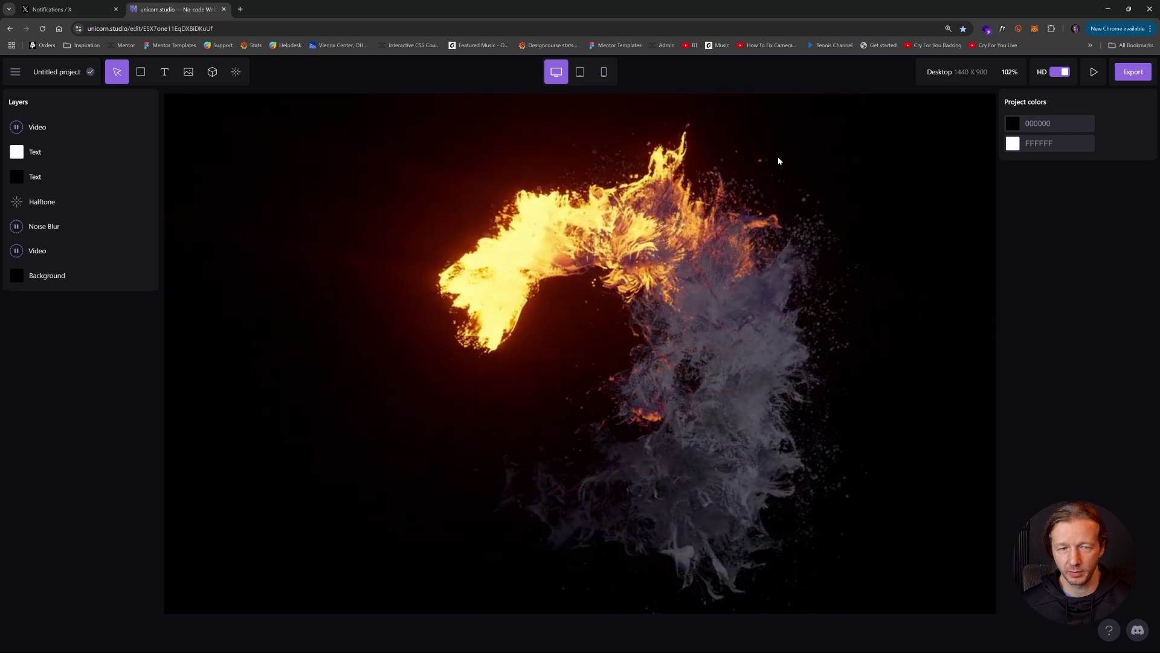
click(65, 131)
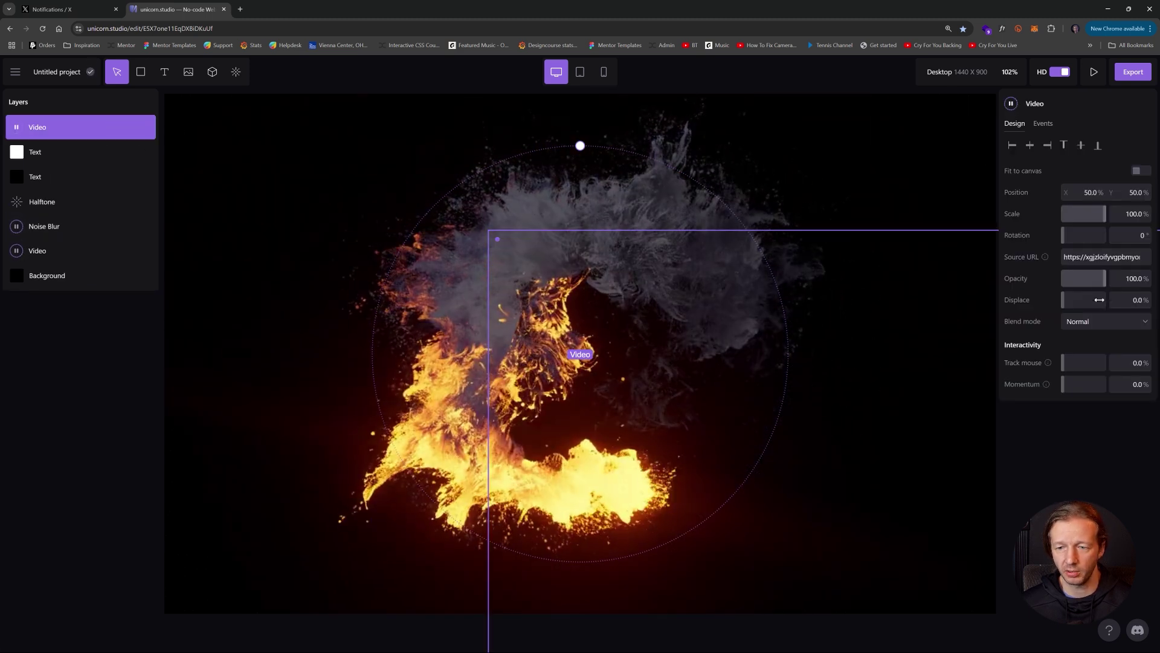
click(1100, 324)
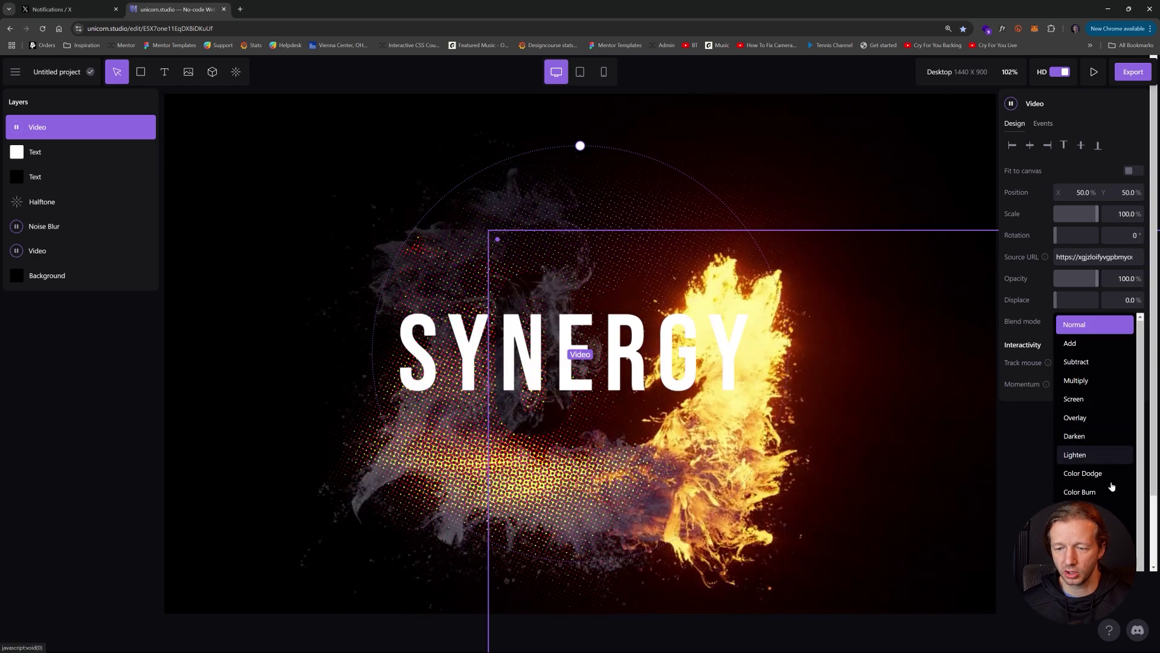
click(1105, 321)
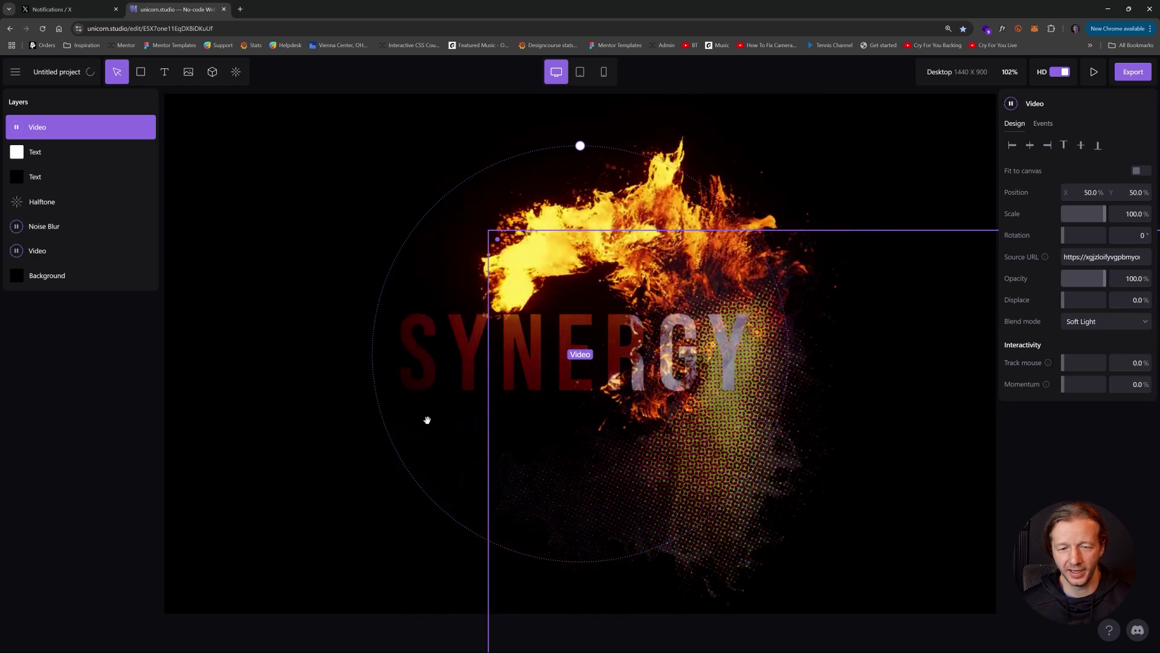
click(278, 411)
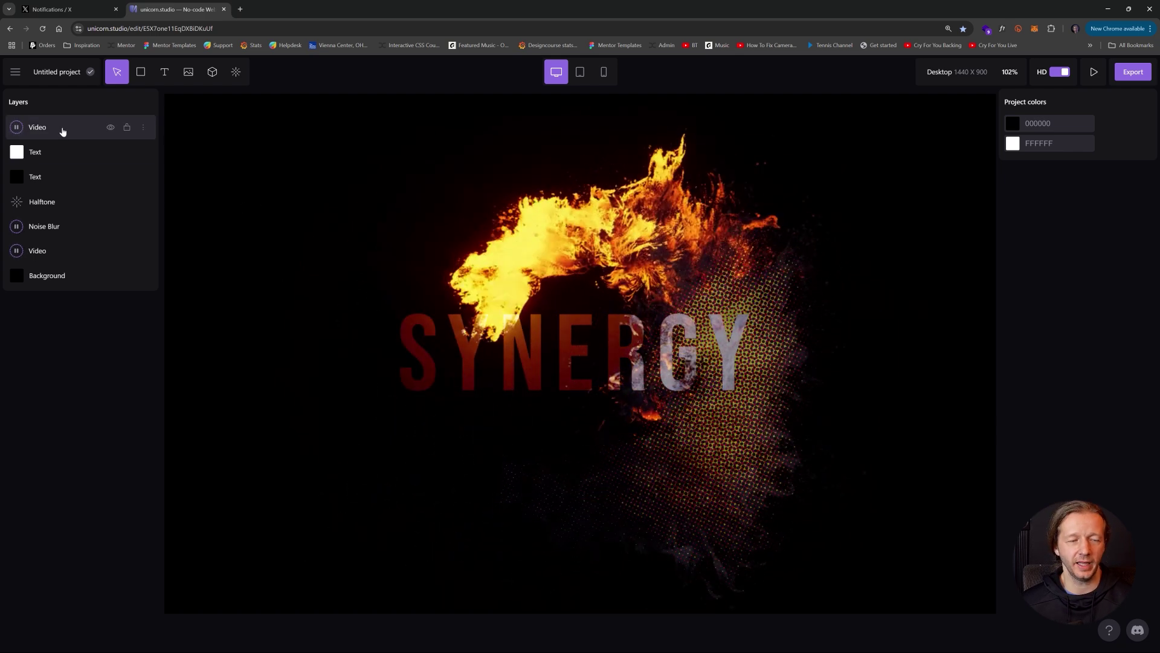
click(108, 127)
Step: Delete the top Video copy and raise the Noise layer's scale to 100%
key(Delete)
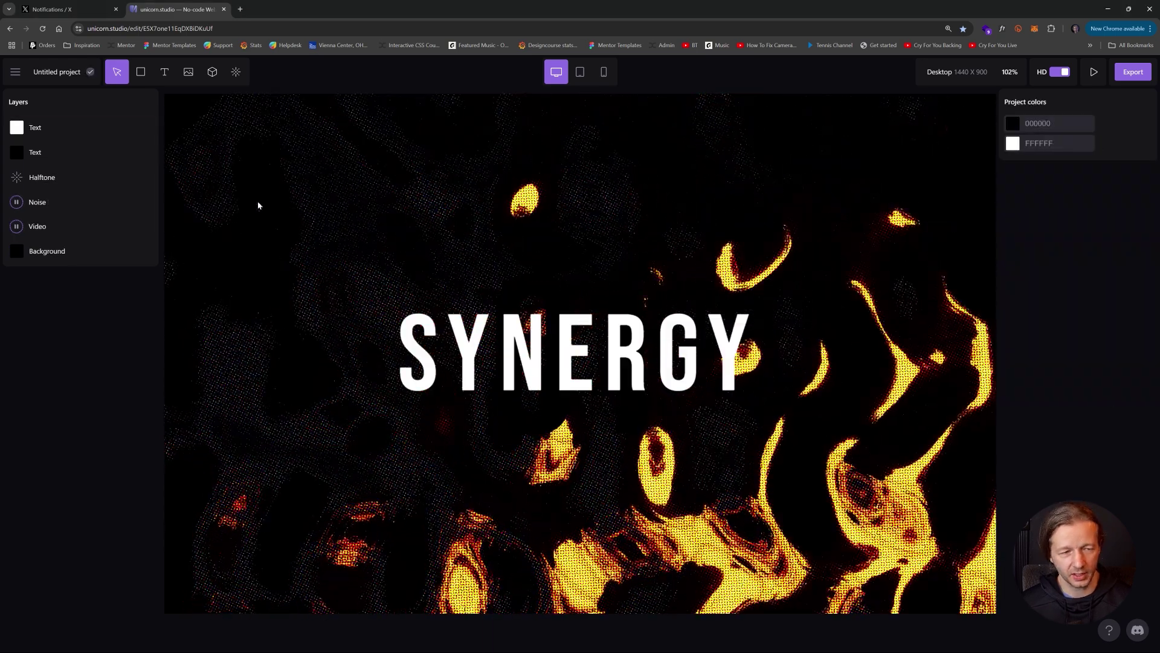
click(62, 209)
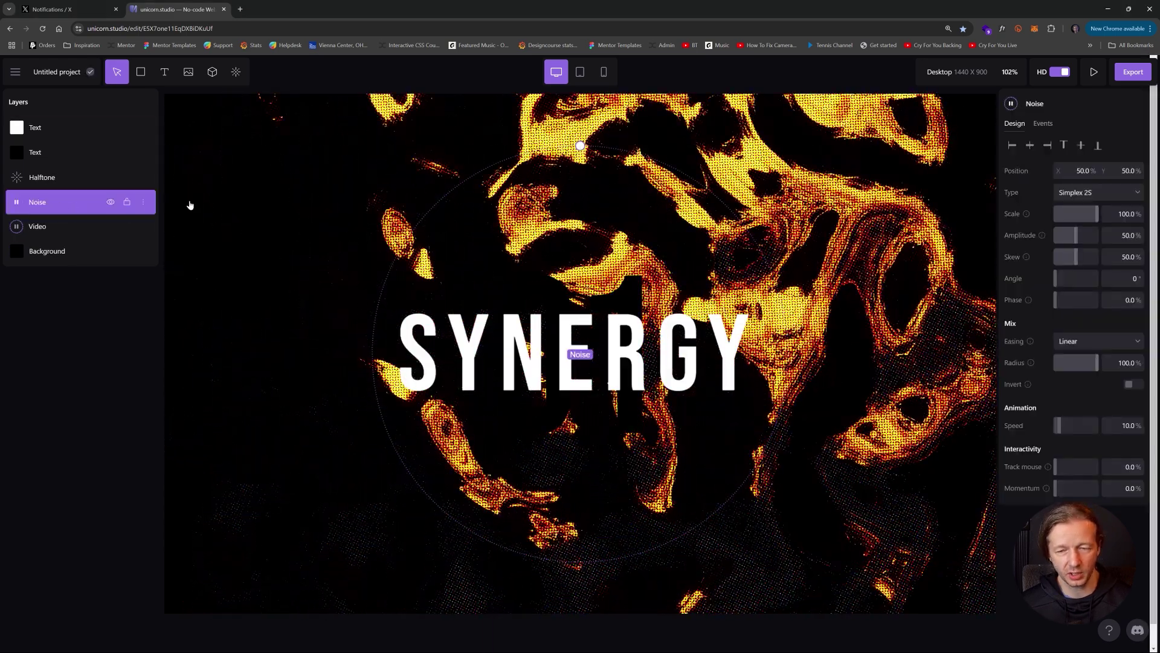
drag(1098, 212, 1055, 216)
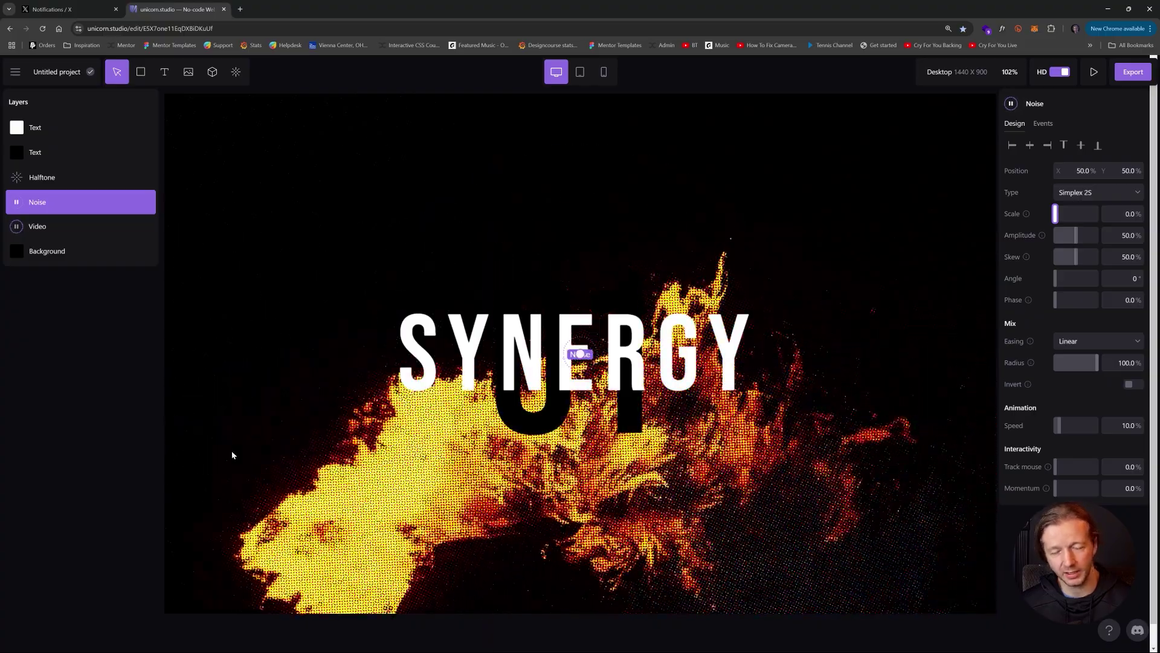
drag(1056, 214, 1119, 216)
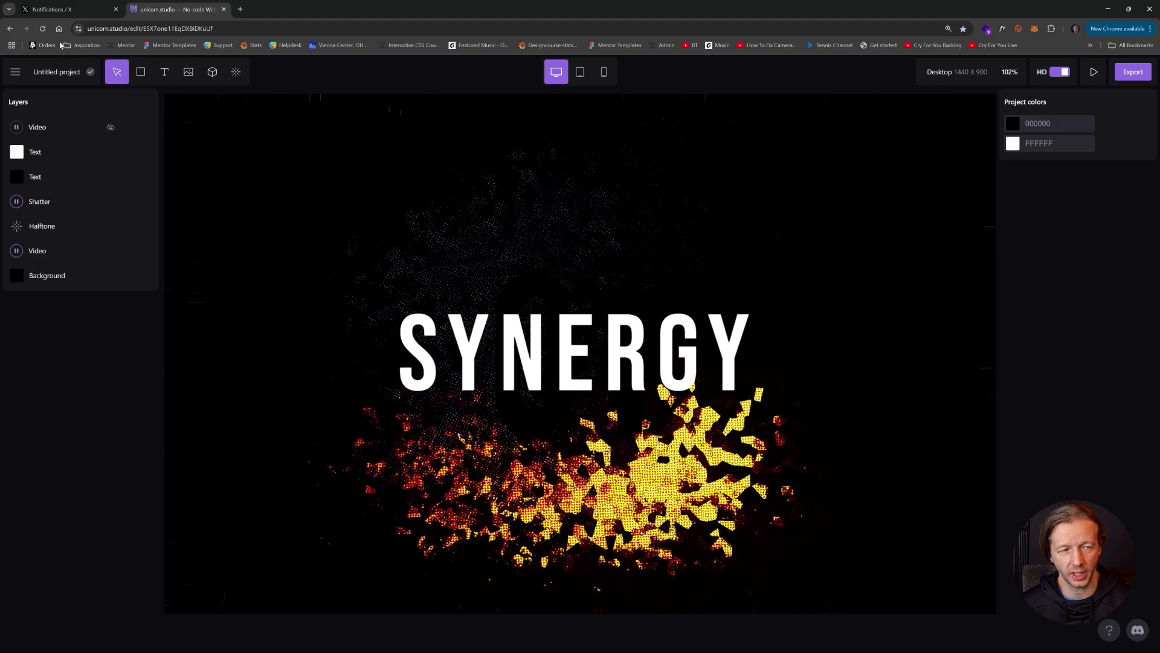
Step: Reload the editor and set the Shatter layer's scale to 11%, then 46%
click(37, 34)
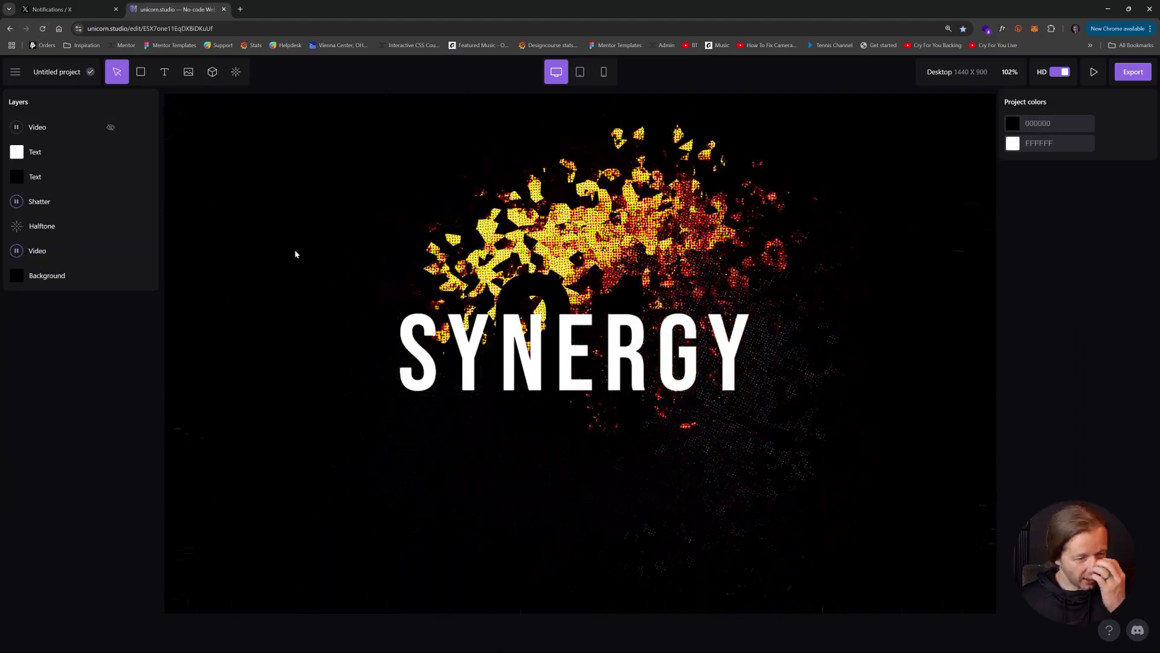
click(73, 205)
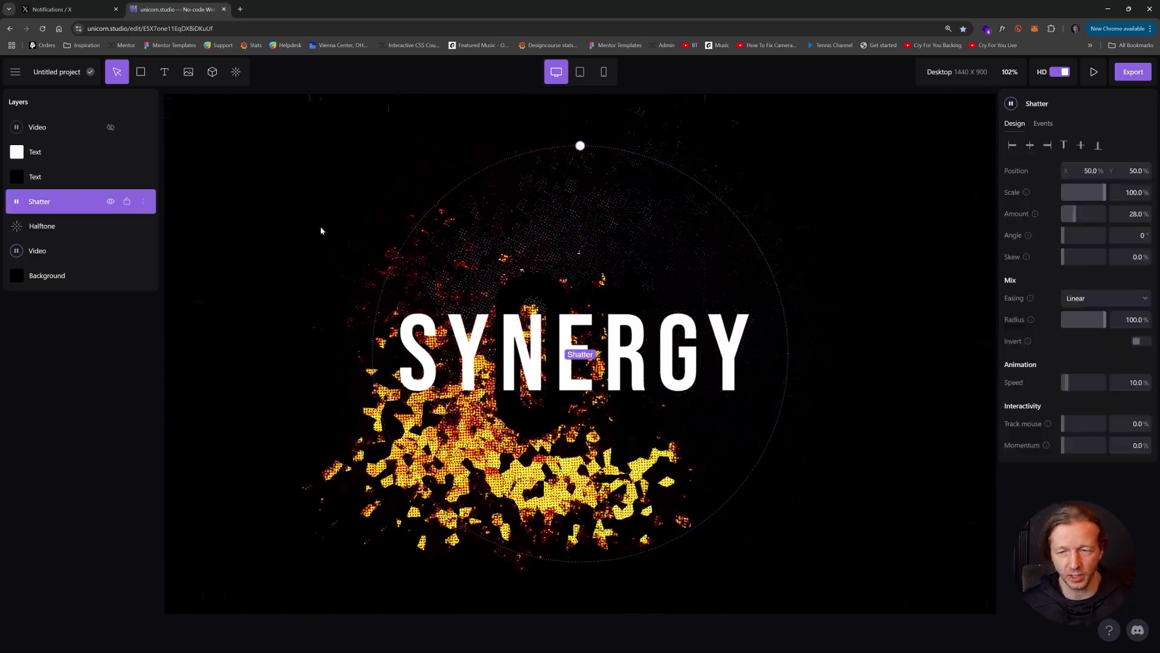
drag(1100, 193, 1068, 200)
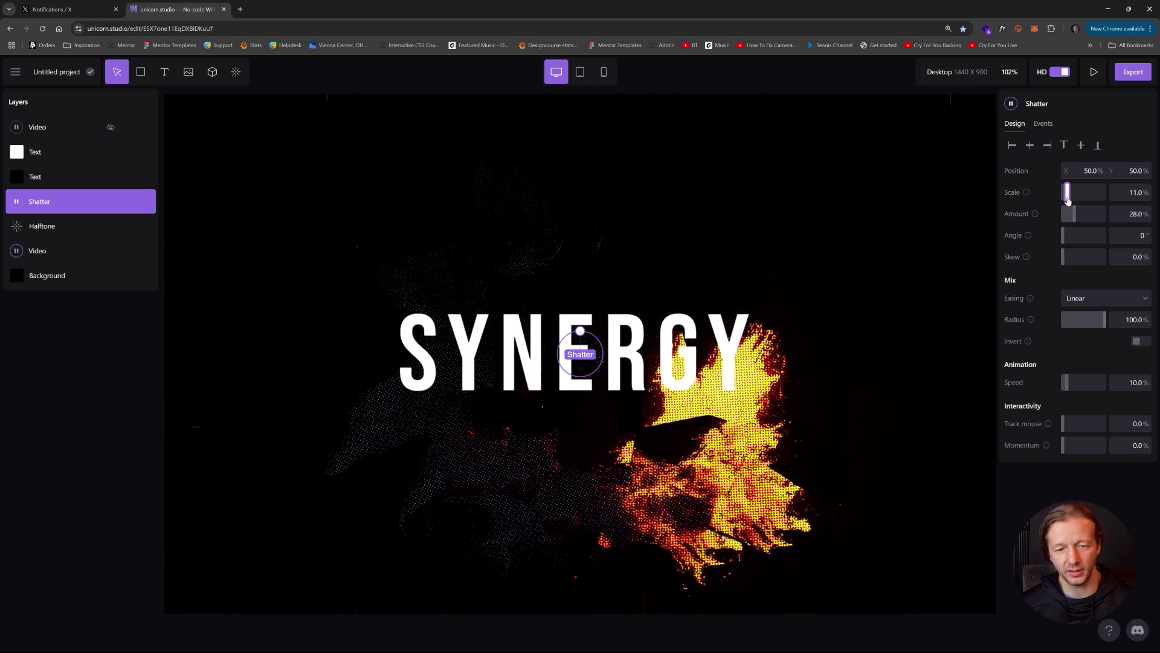
drag(1068, 199, 1114, 206)
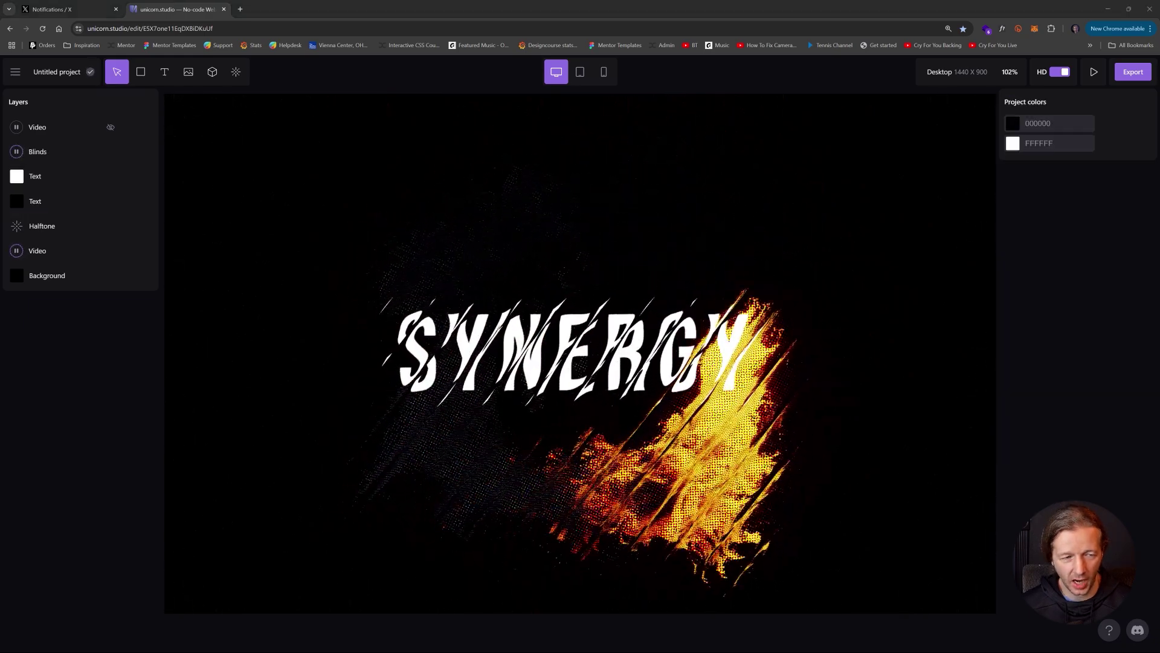
Step: Raise the Blinds layer's frequency to 100%
click(48, 152)
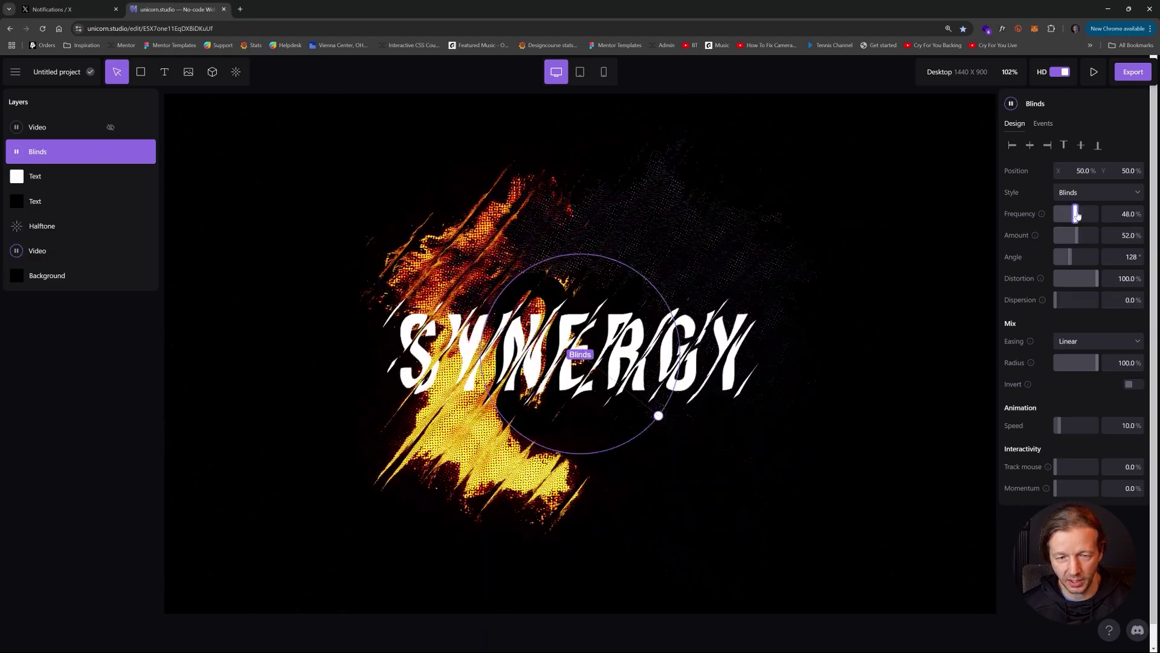
drag(1094, 215, 1059, 216)
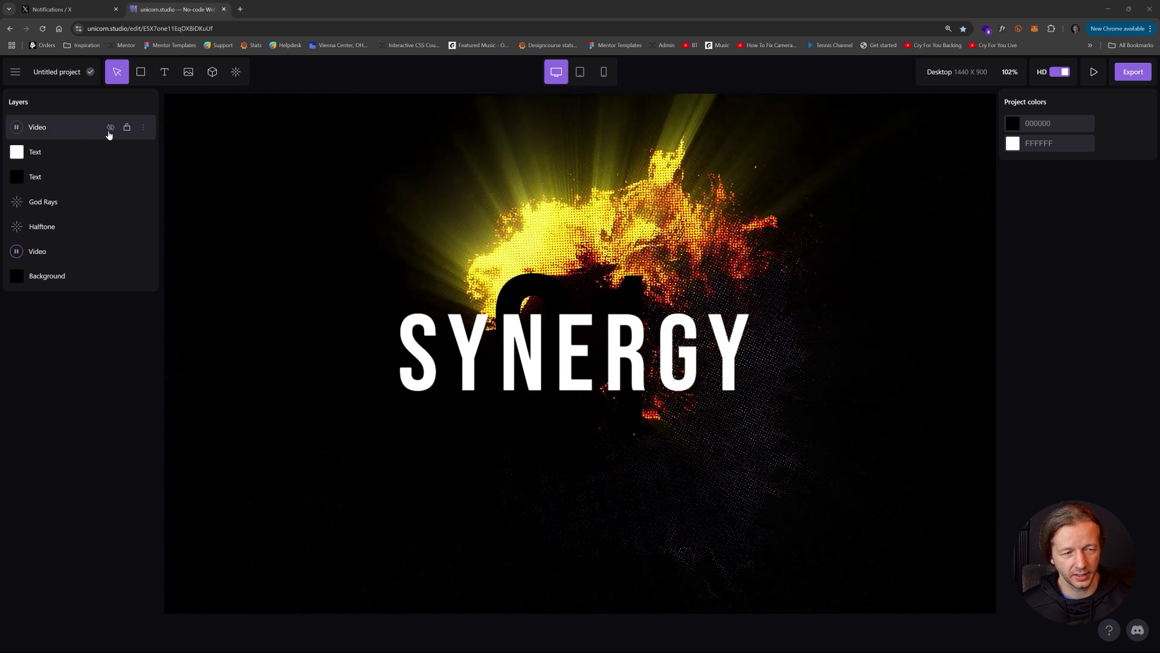
Step: Adjust the God Rays spread, trying 100% and then settling on 10%
click(46, 202)
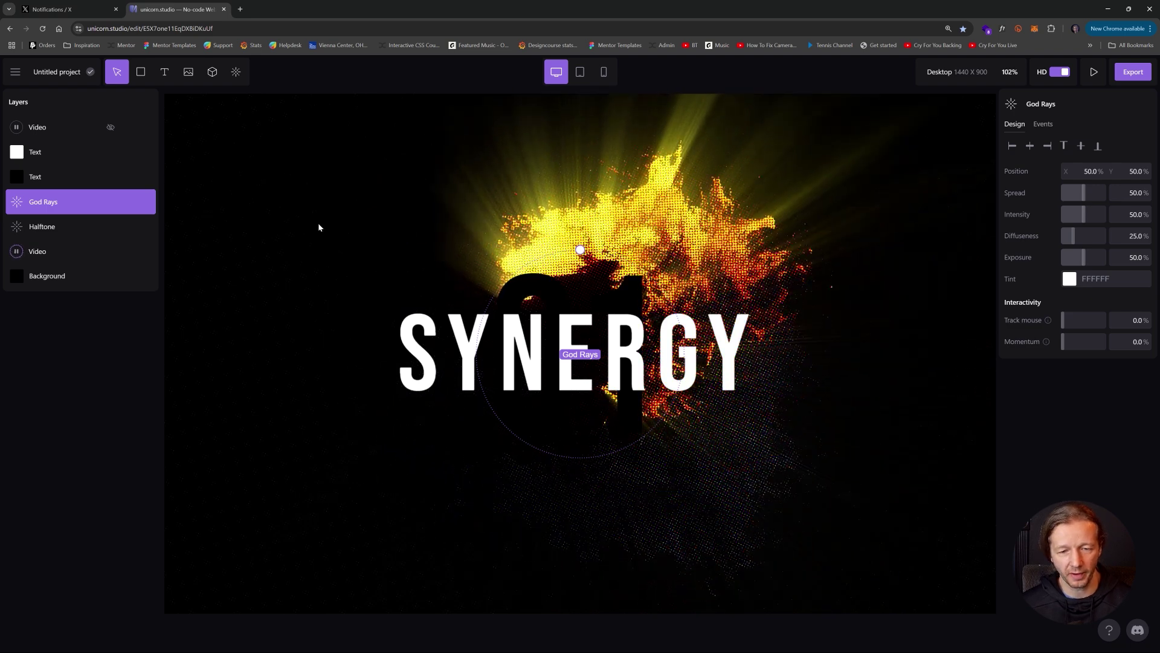
click(318, 223)
click(47, 201)
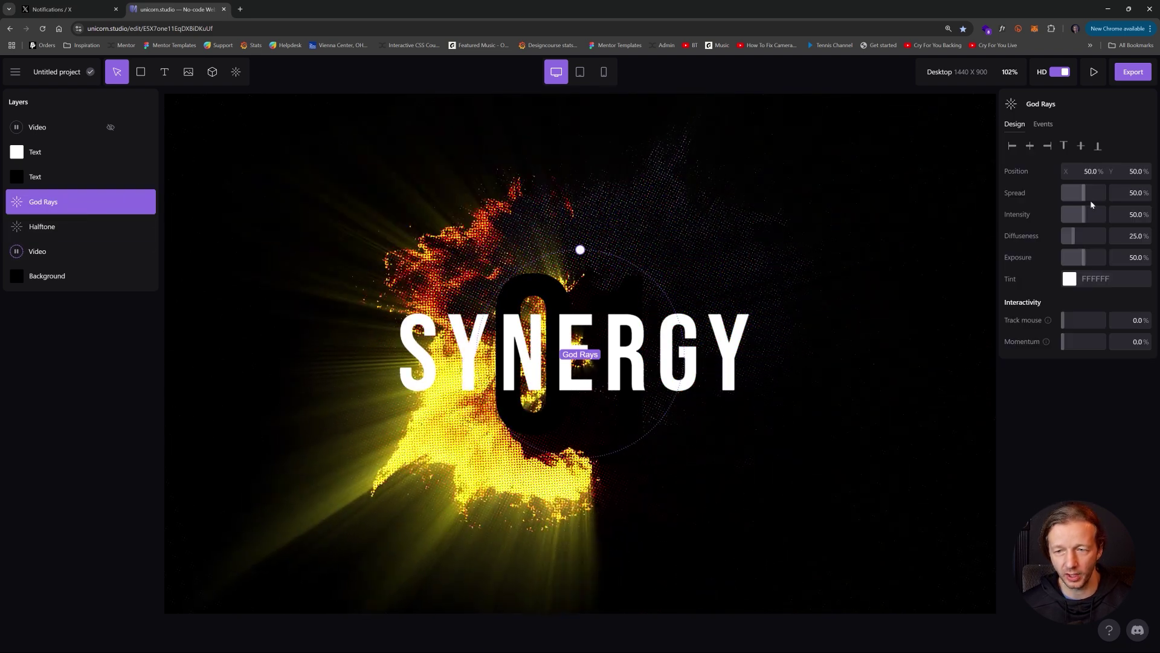
mouse_move(1084, 192)
mouse_down()
mouse_move(1117, 189)
mouse_move(1062, 200)
mouse_up()
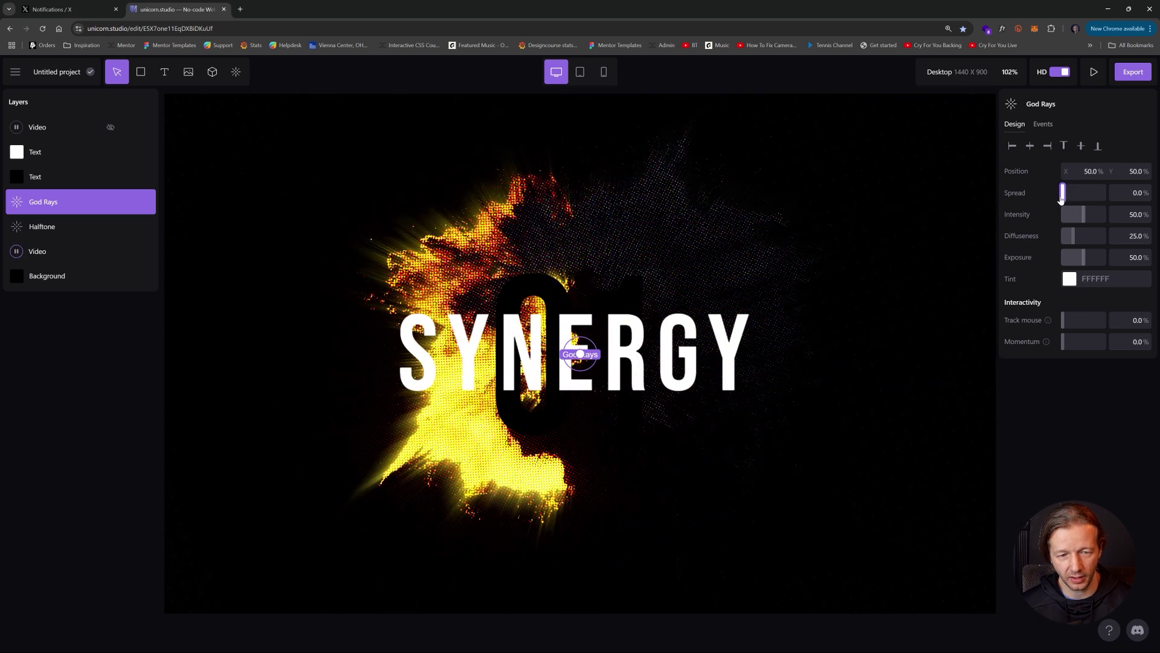
drag(1061, 199, 1115, 214)
click(292, 354)
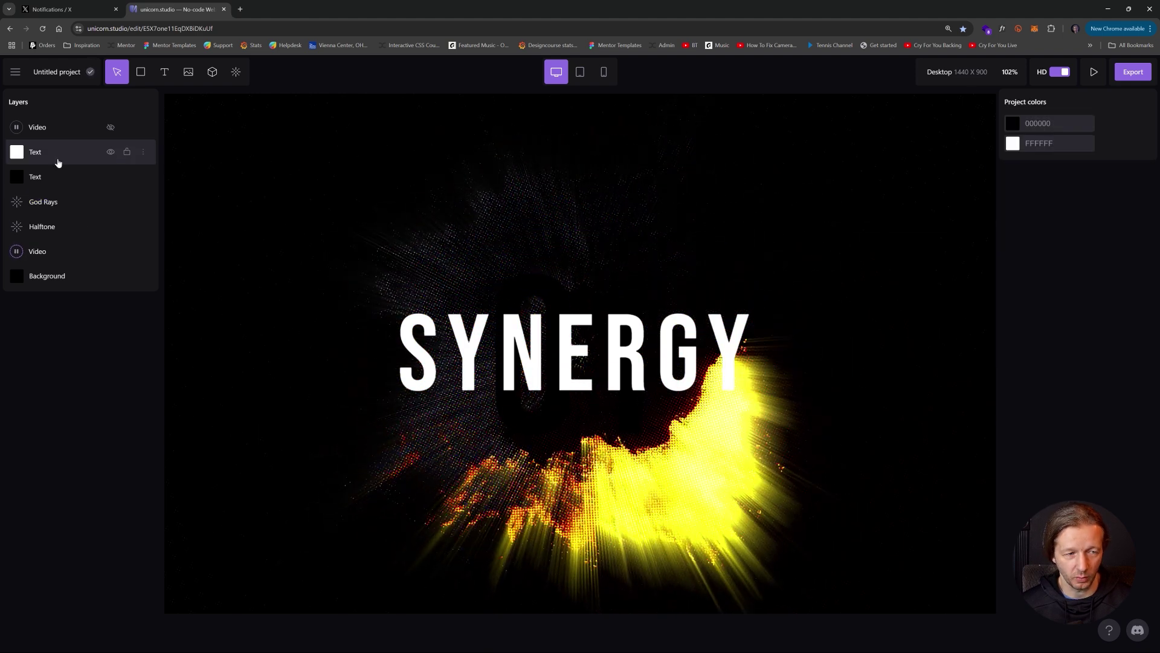
Step: Dim the God Rays exposure to 14%
click(60, 209)
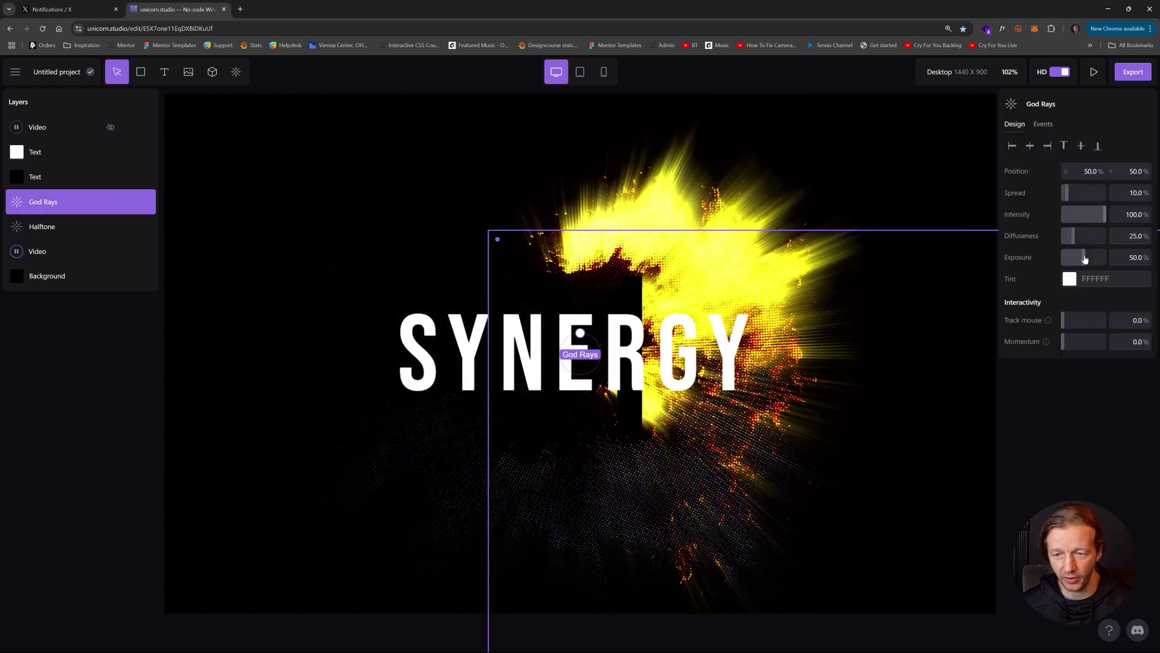
drag(1095, 257, 1068, 258)
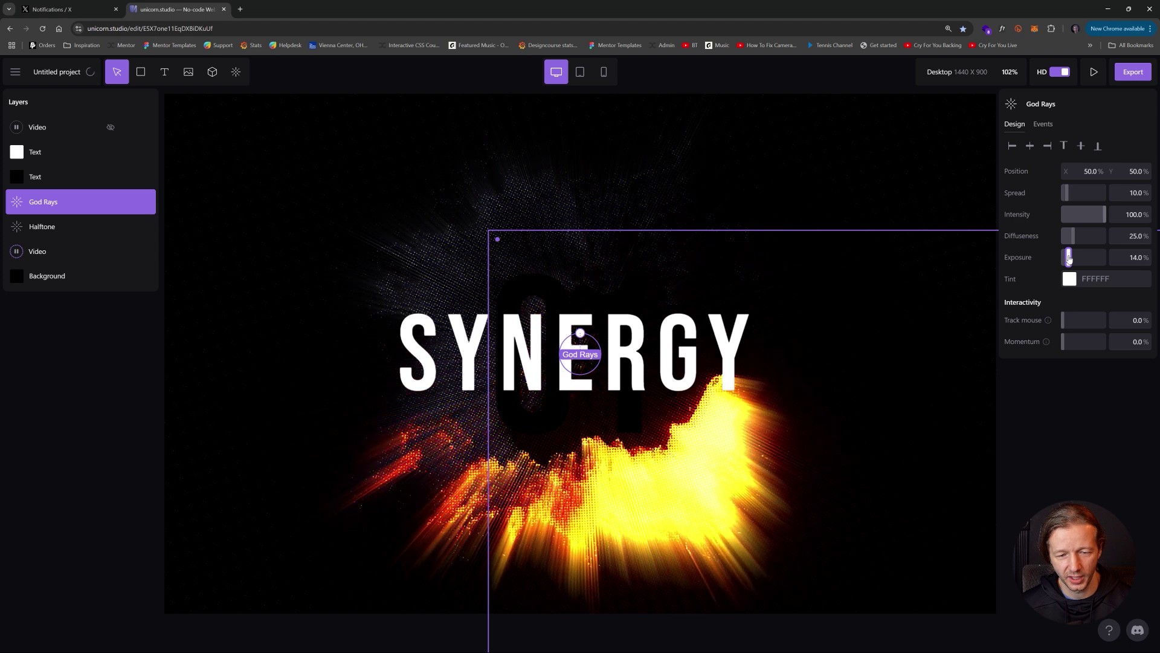
click(191, 343)
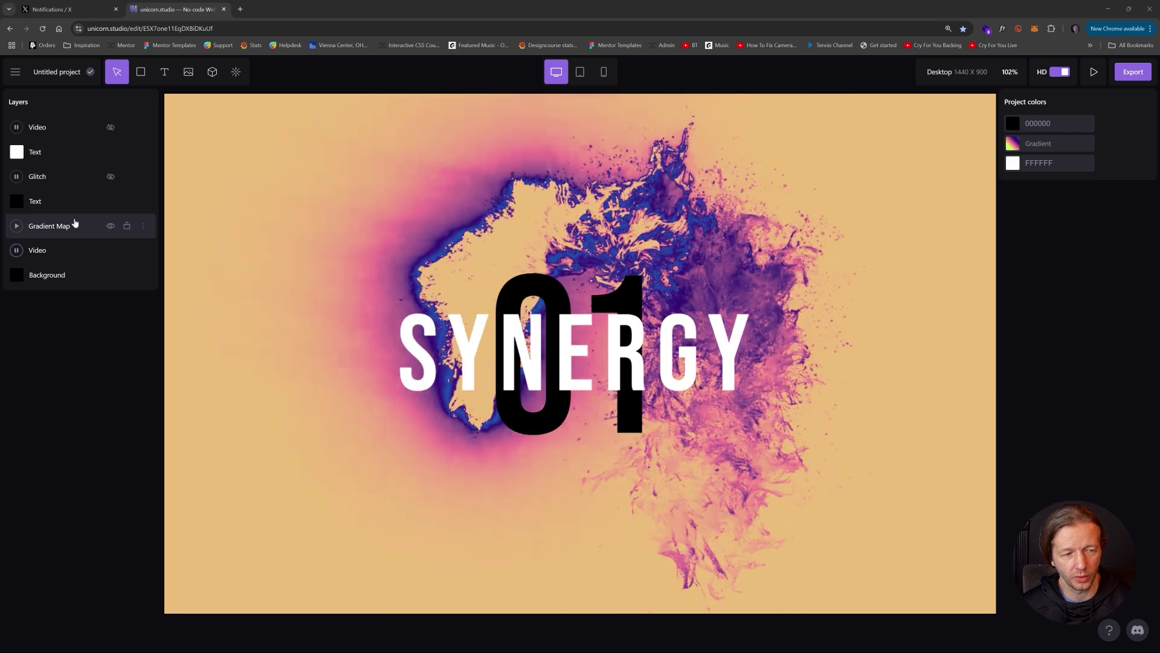
Step: Start the Gradient Map animating and recolour it with the blue preset gradient
click(70, 226)
click(17, 226)
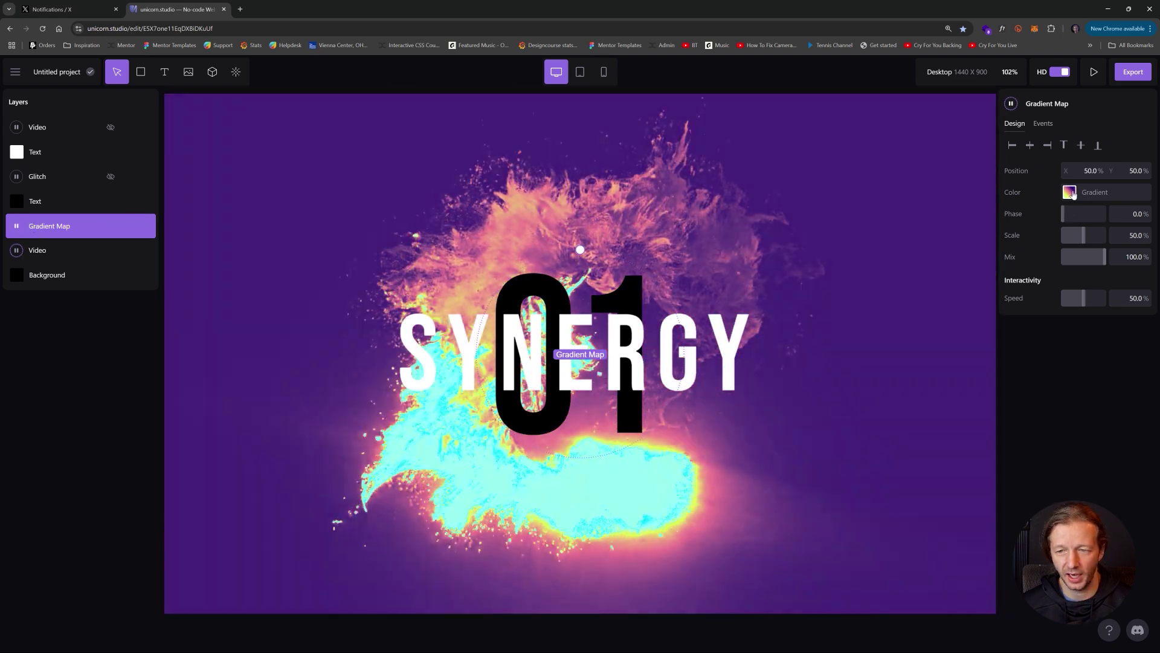
click(1071, 192)
click(896, 265)
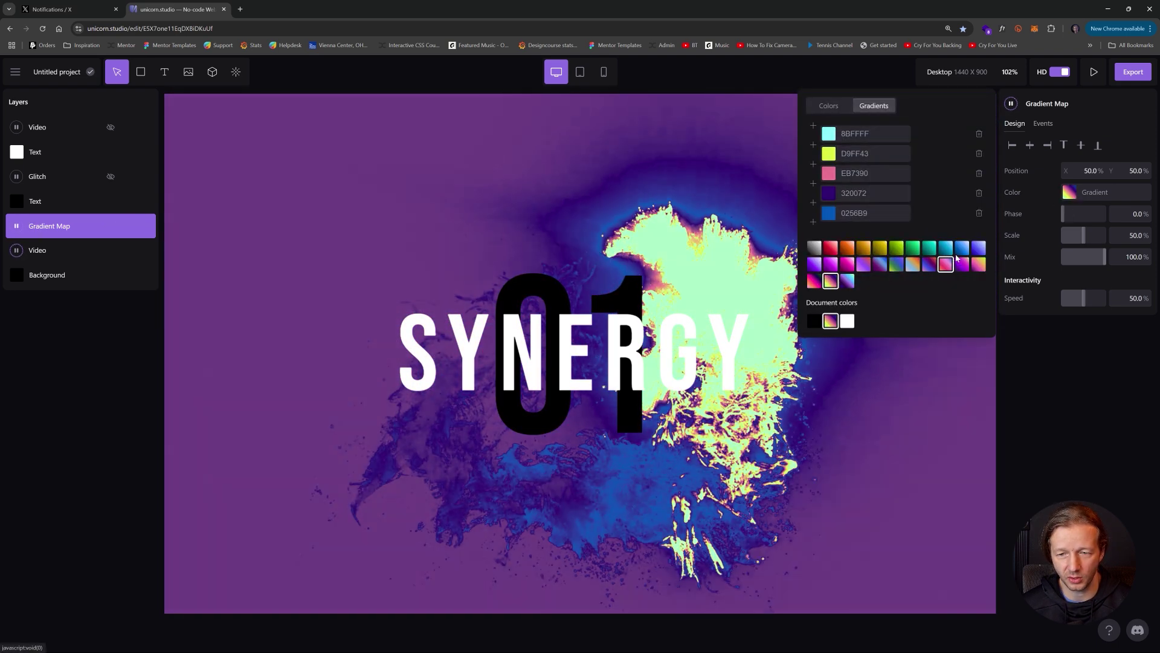
click(962, 248)
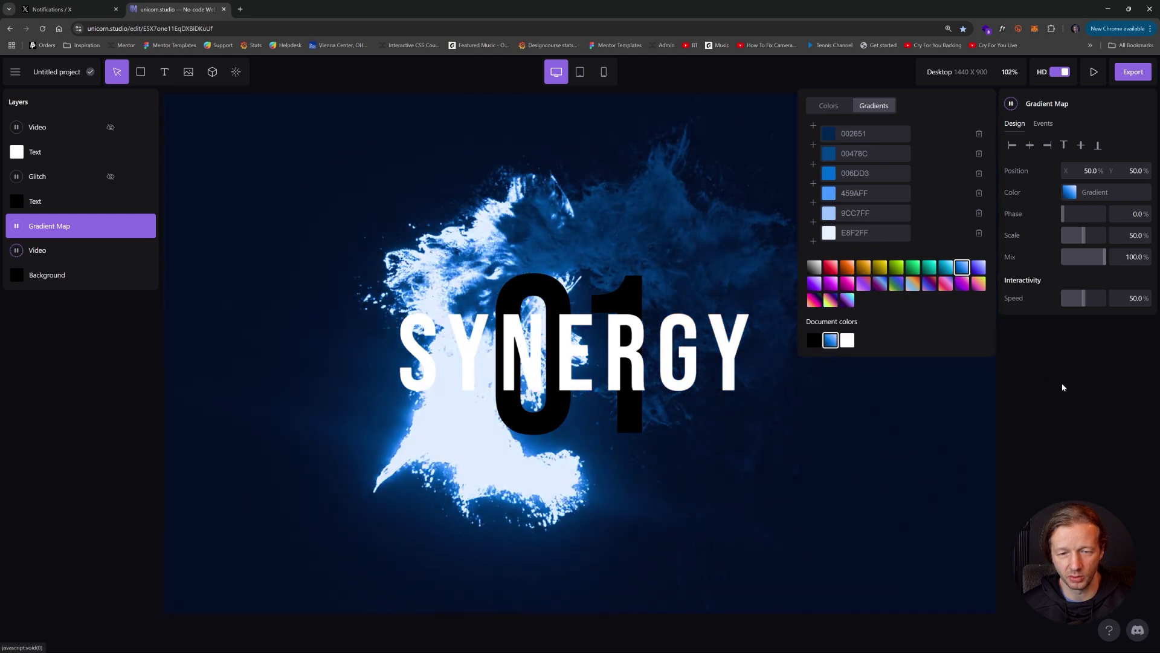
click(1064, 388)
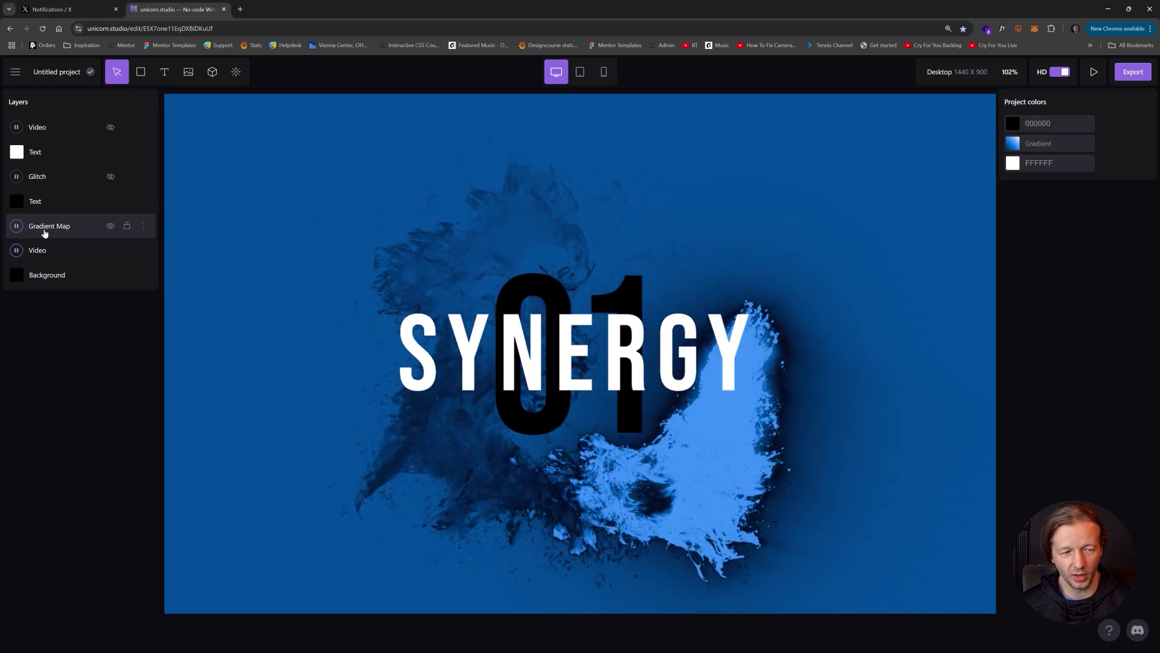
Step: Set the Gradient Map animation speed to 85%
click(44, 232)
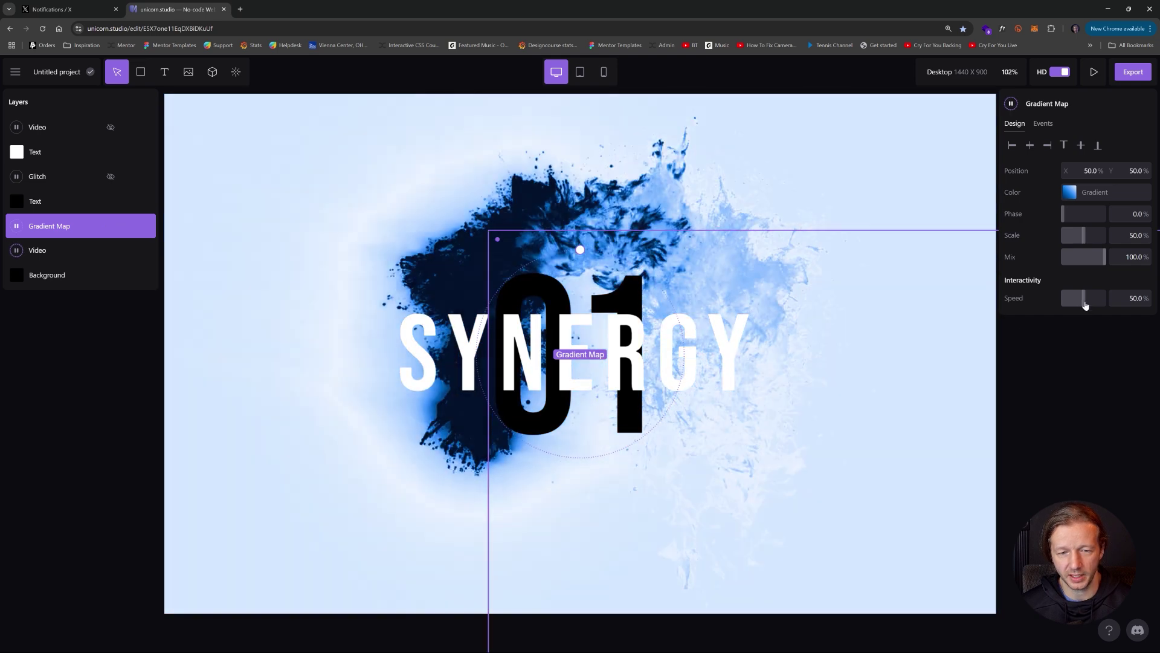
drag(1085, 303, 1073, 304)
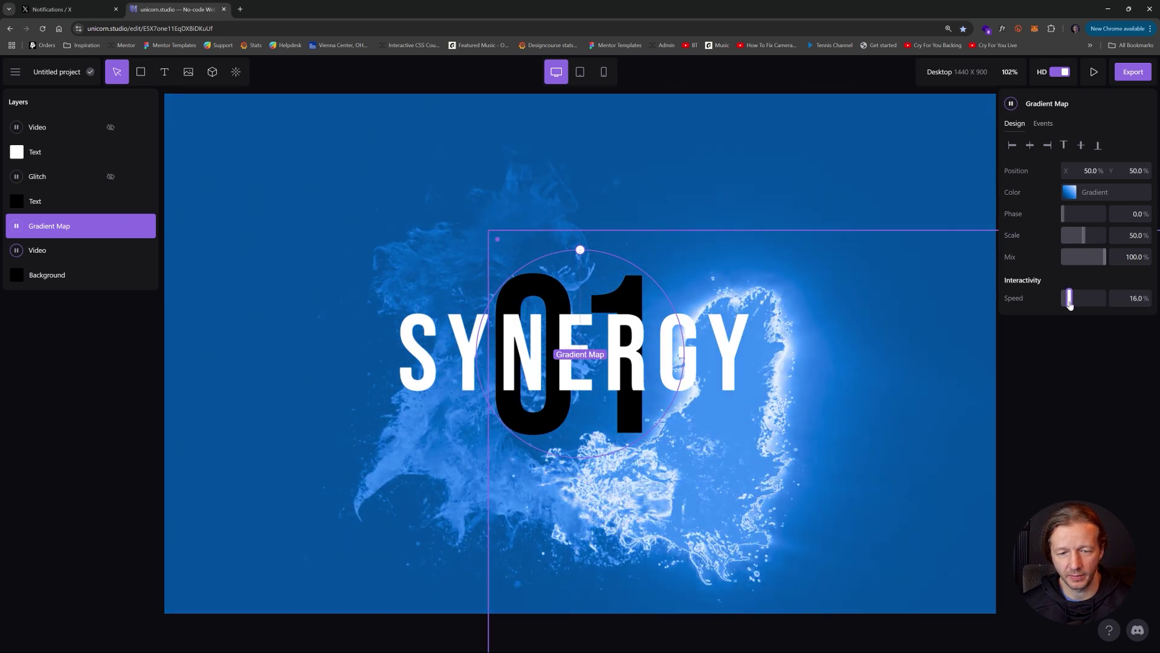
drag(1069, 304, 1092, 303)
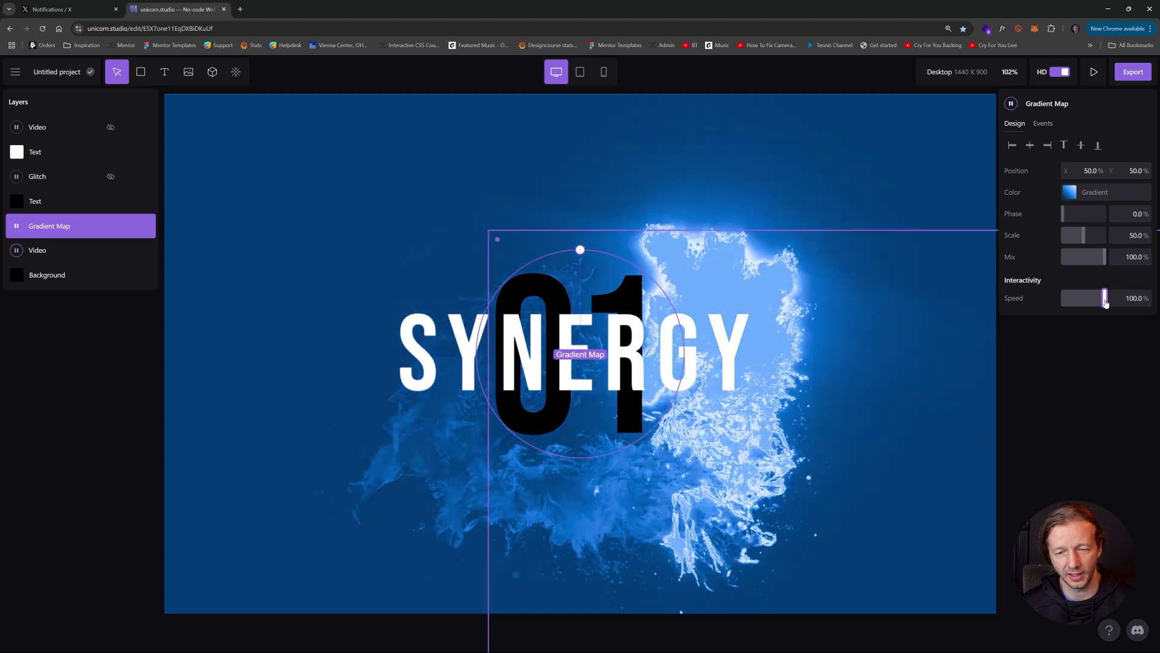
drag(1105, 299, 1099, 300)
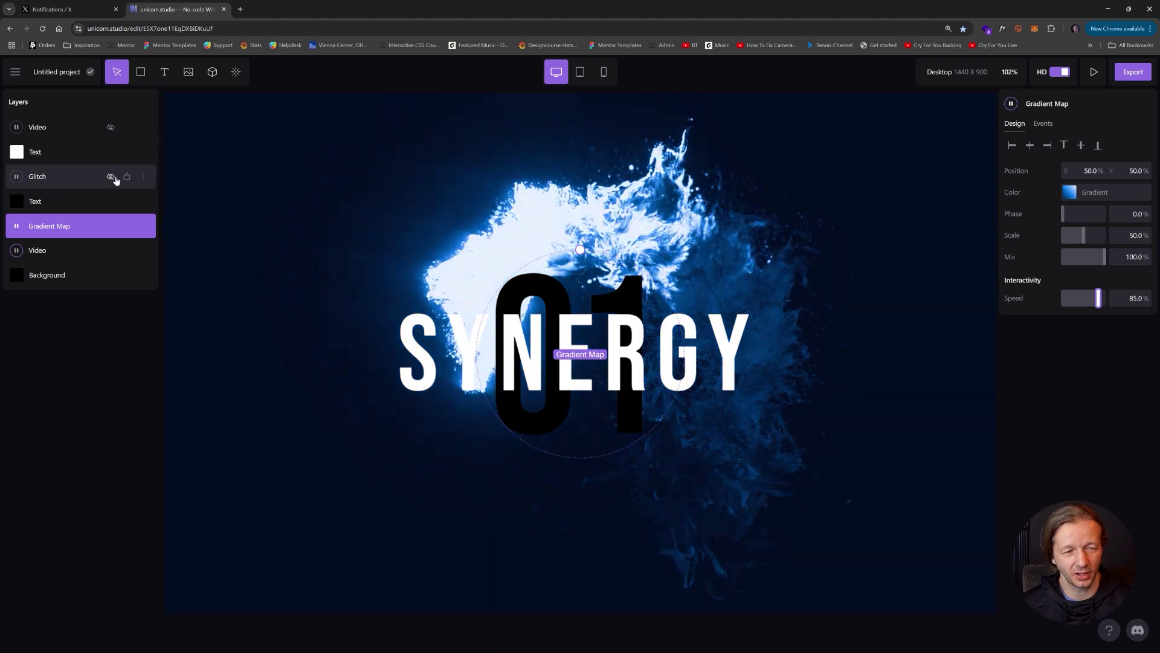
Step: Check the Glitch settings, then try red and dark blue preset gradients on the Gradient Map
click(109, 178)
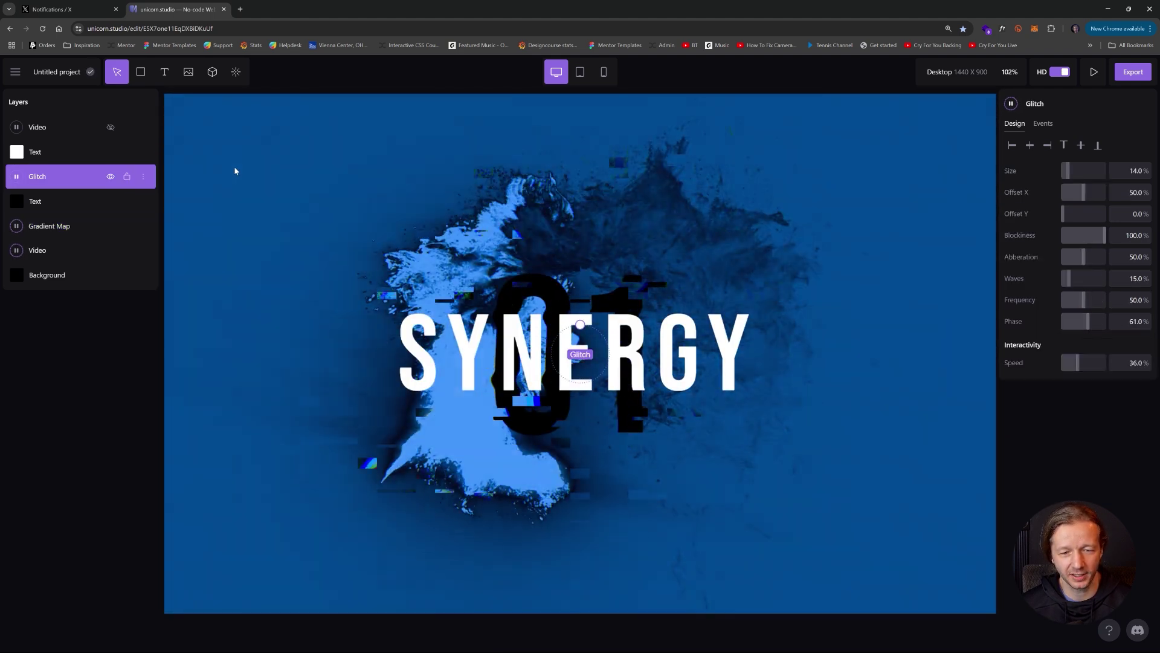
click(243, 148)
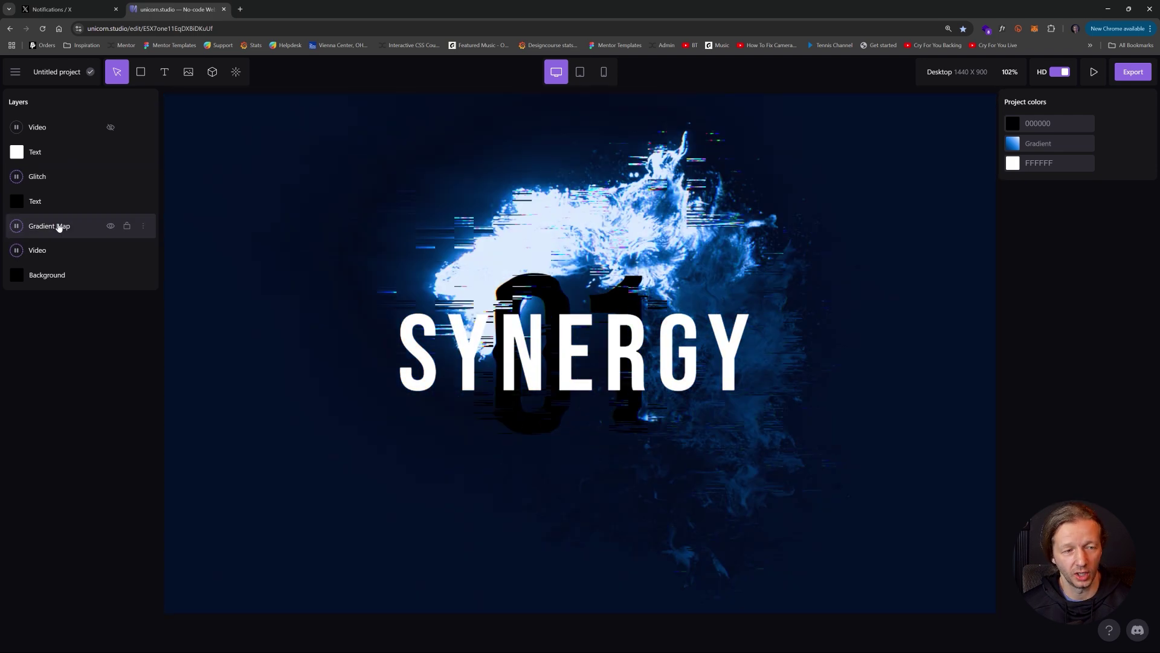
click(57, 225)
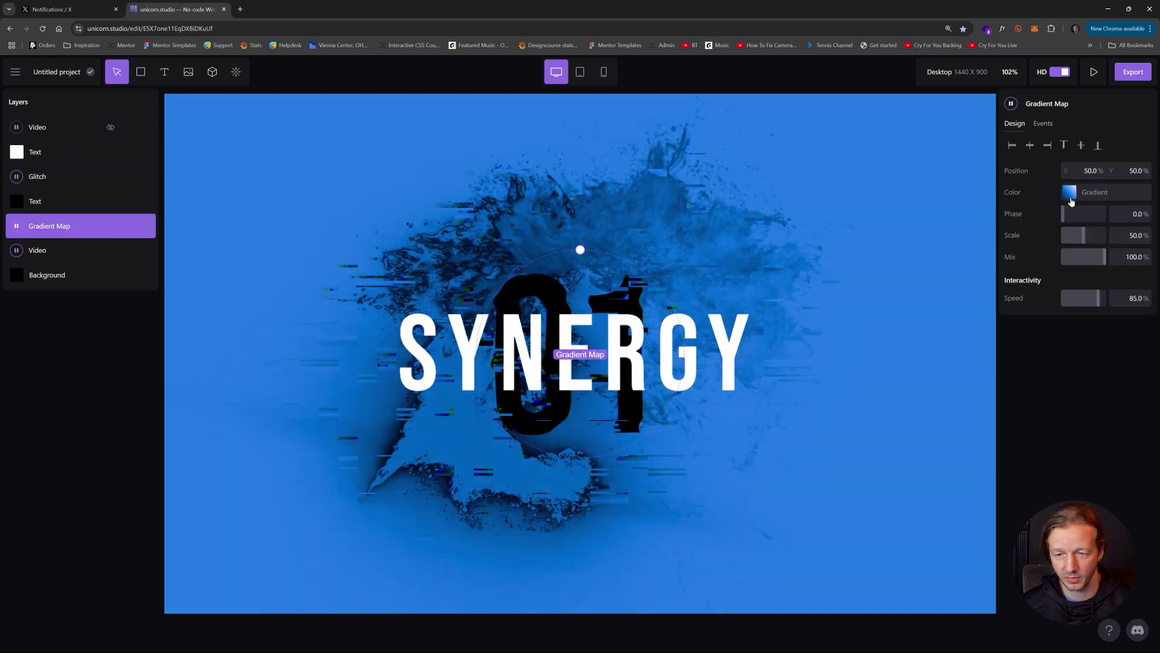
click(1070, 191)
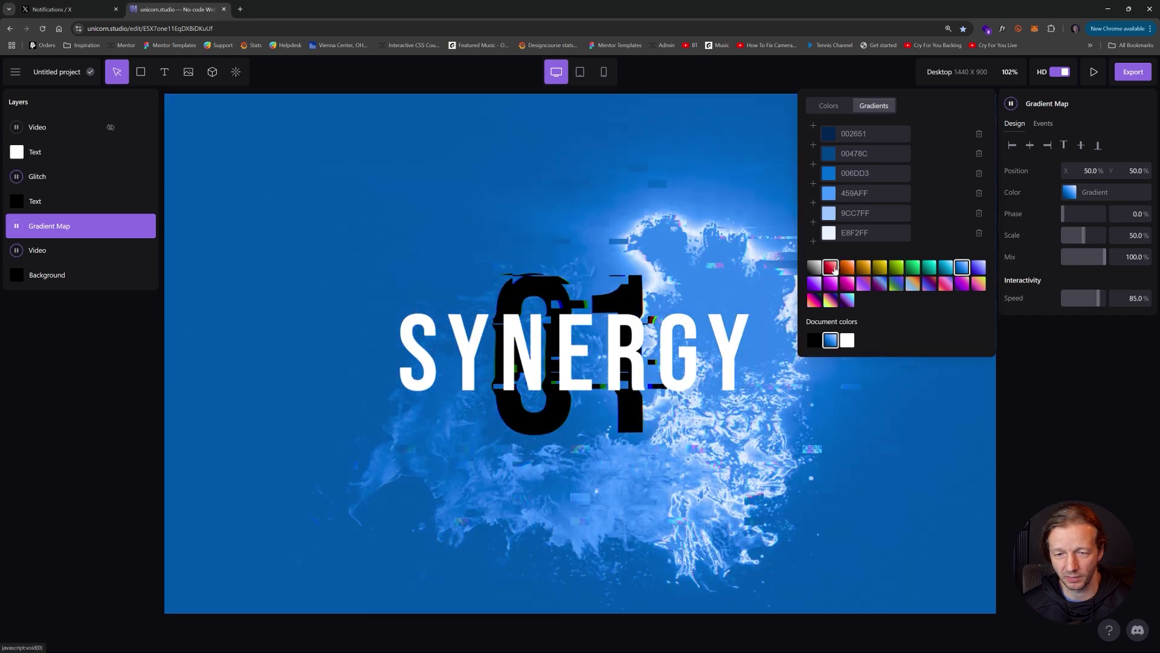
click(832, 268)
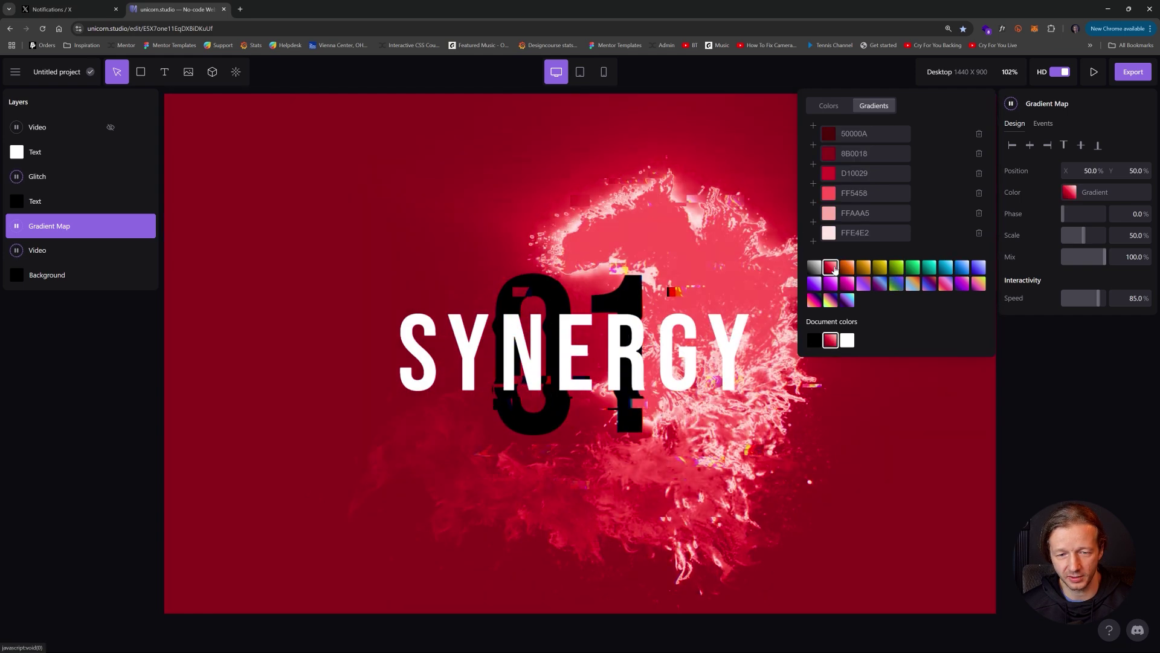
click(880, 284)
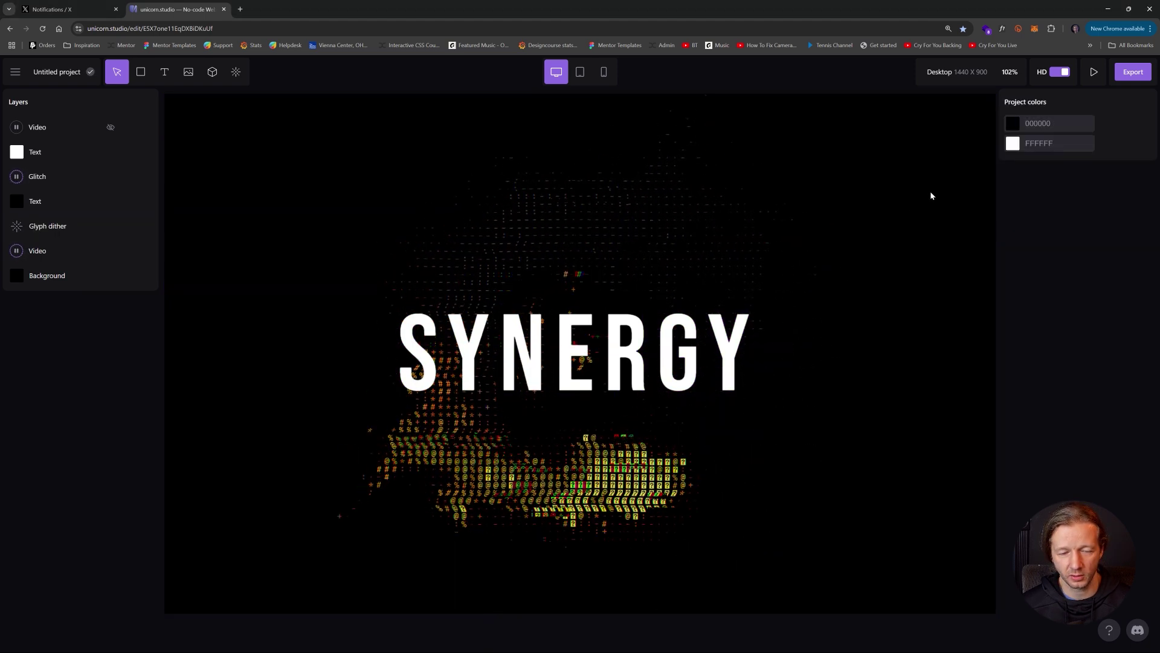
Step: Switch the Glyph dither to the Space glyph set and set its scale to 41%
click(60, 229)
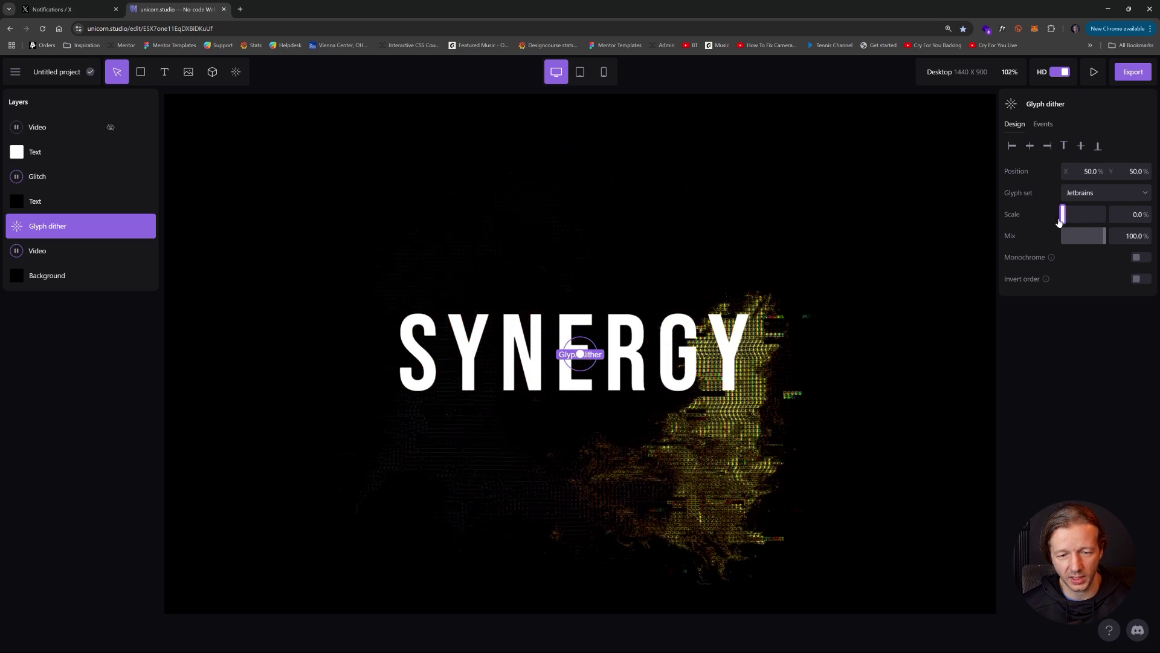
click(1090, 193)
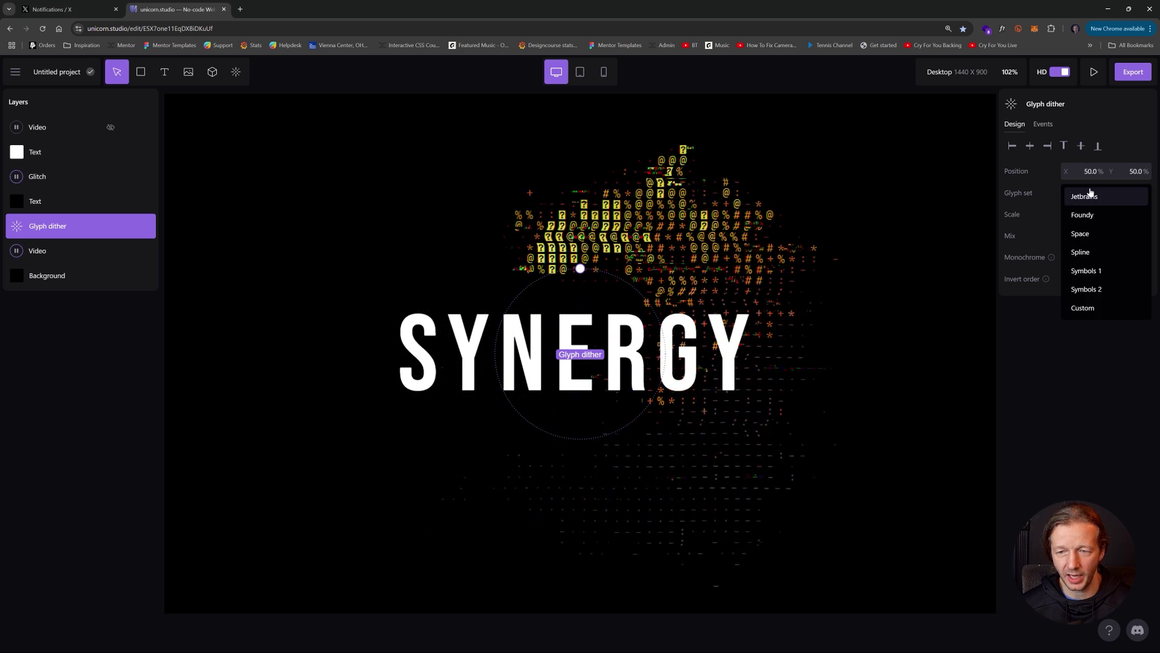
click(1092, 217)
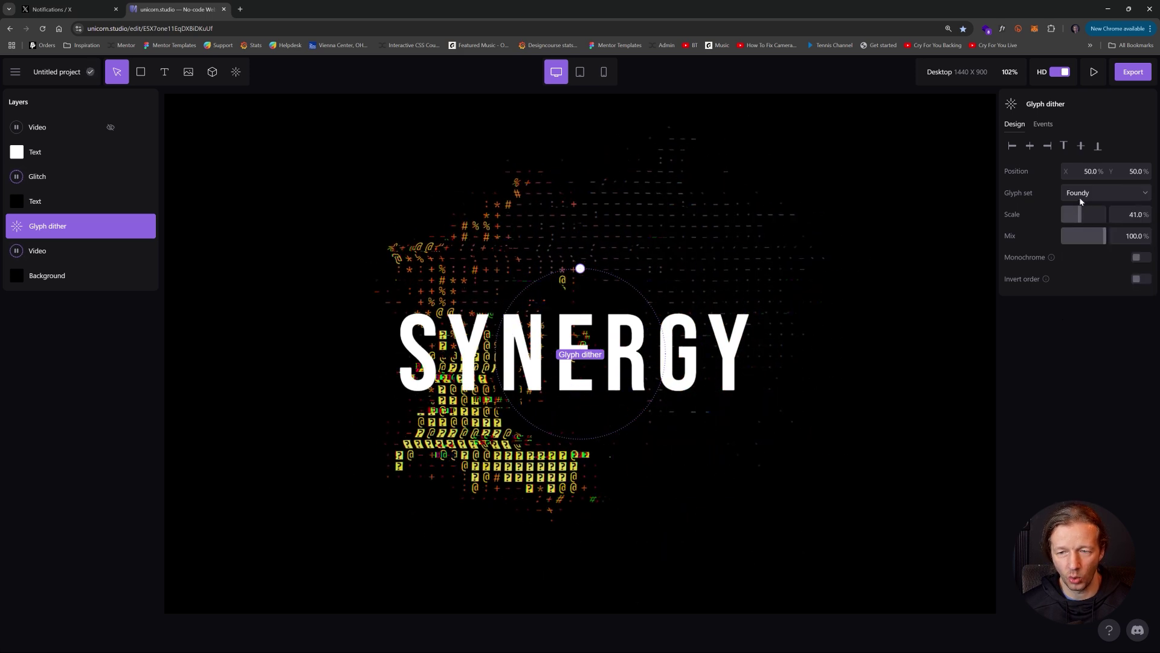
click(1079, 197)
click(1083, 234)
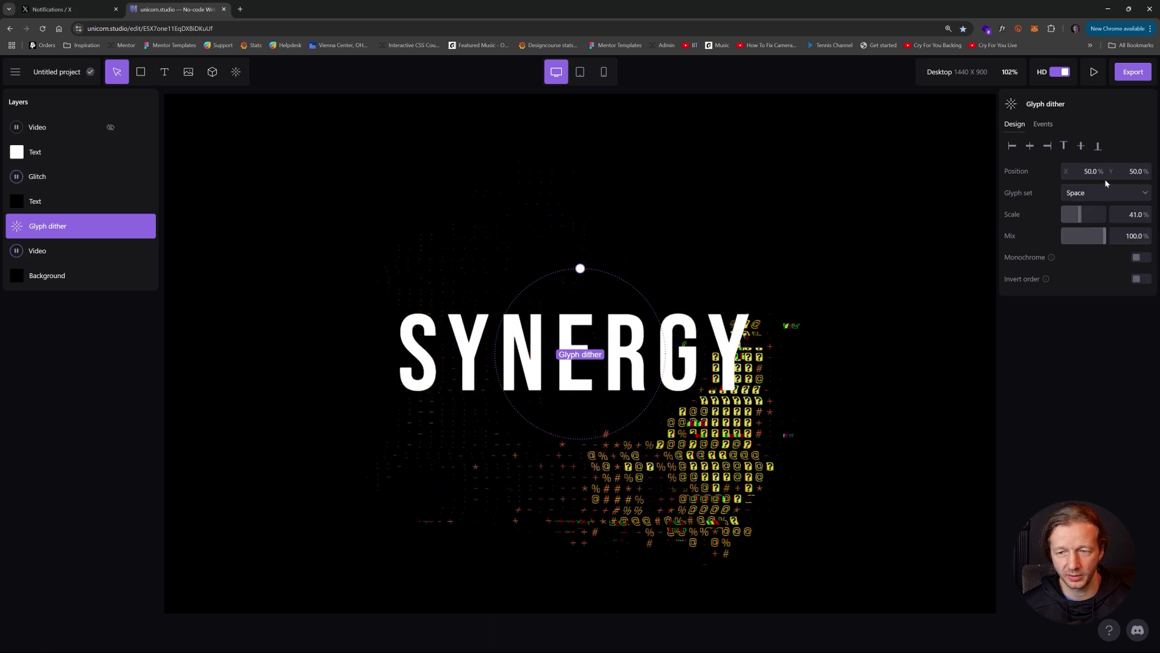
mouse_move(1100, 234)
mouse_down()
mouse_move(1061, 235)
mouse_move(1107, 237)
mouse_up()
Step: Make the glyphs monochrome in red F50032
click(1139, 257)
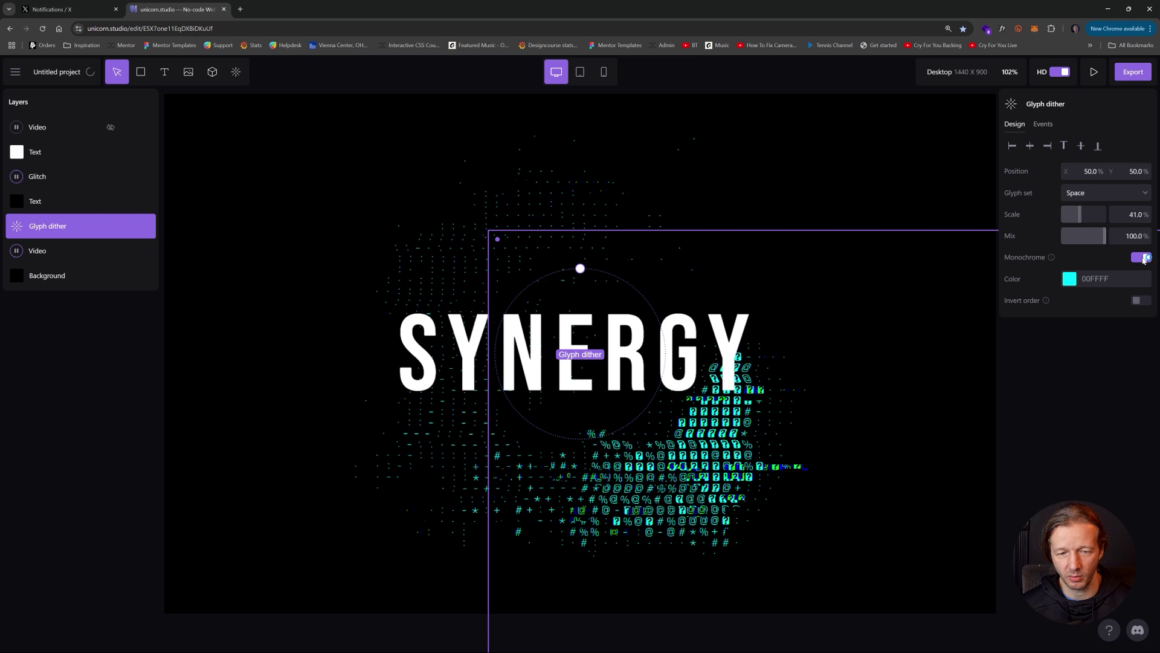
click(1069, 280)
click(898, 146)
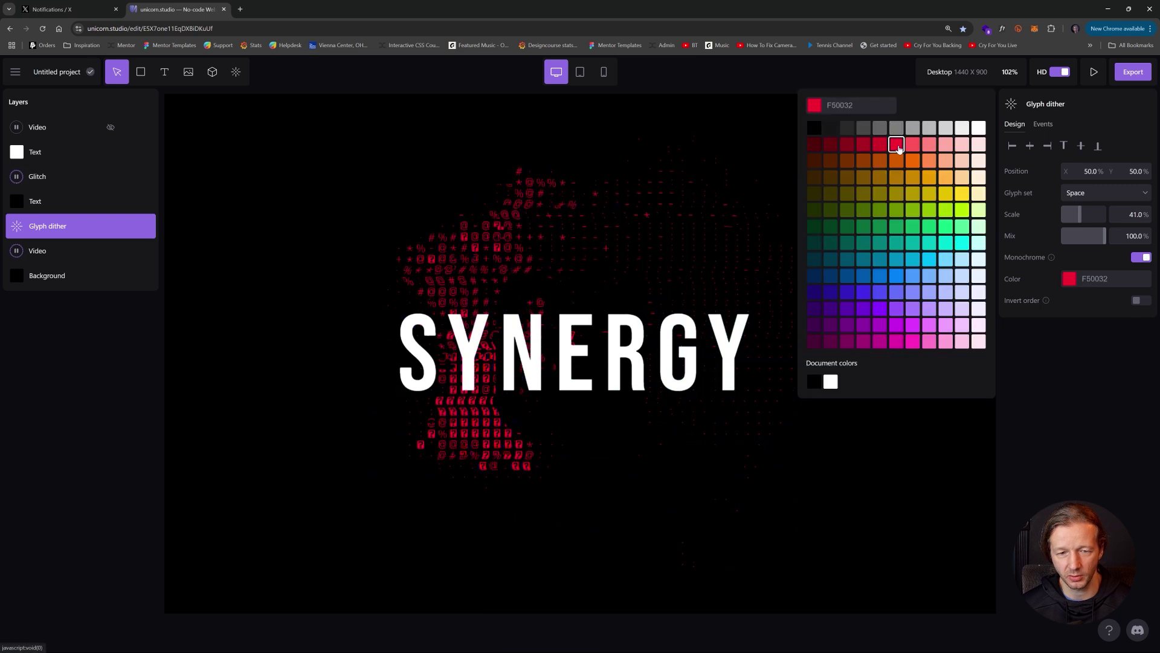
click(950, 455)
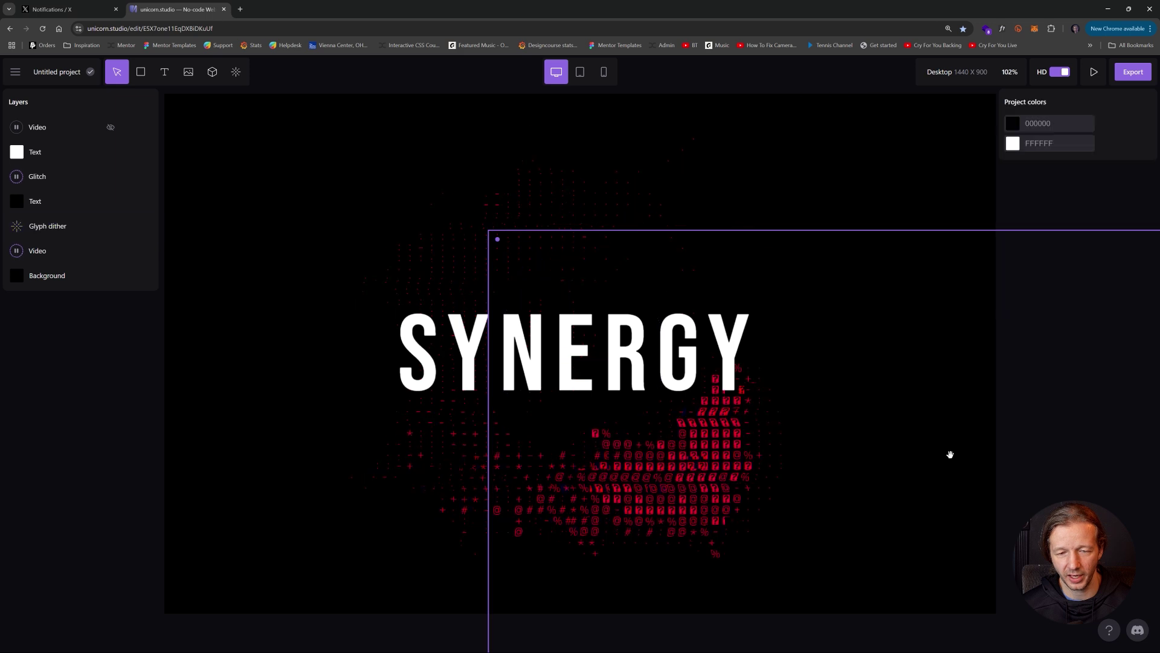
click(943, 447)
click(338, 387)
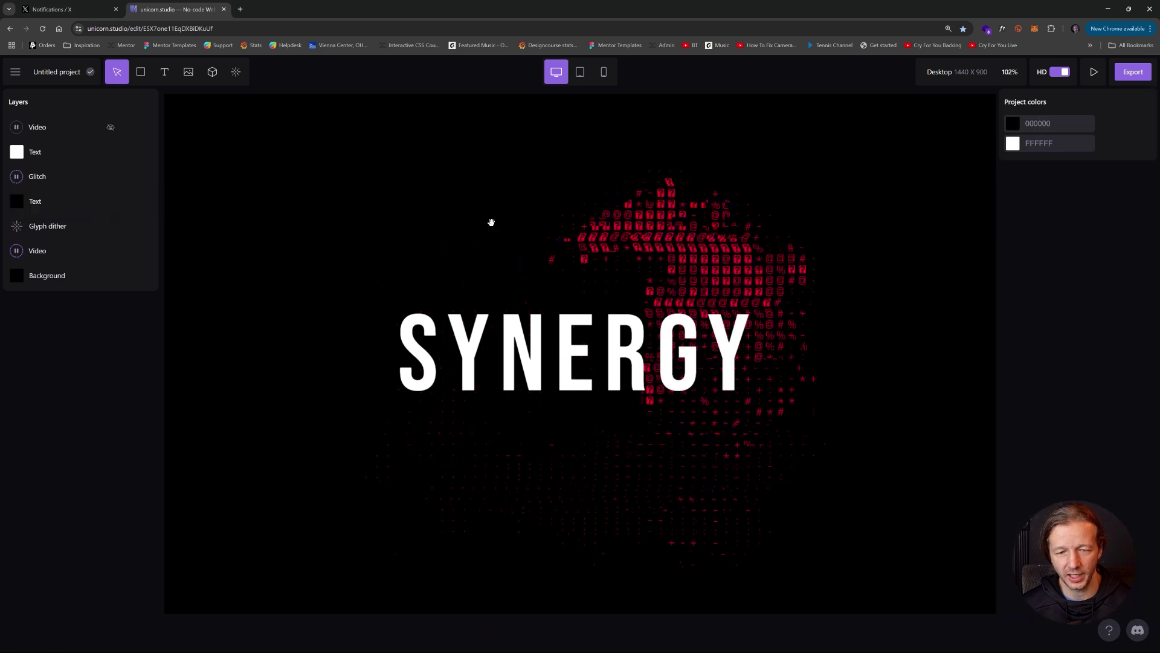